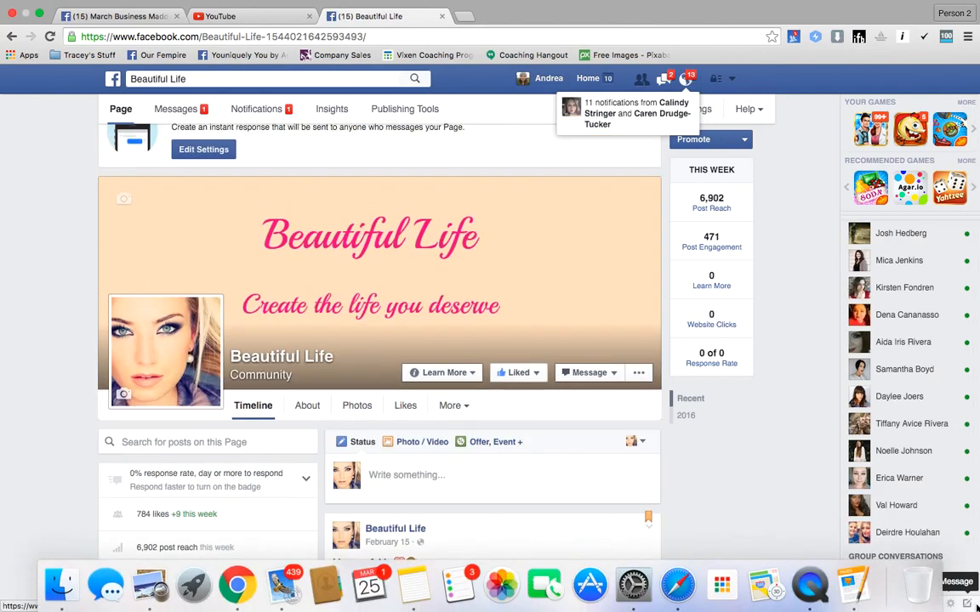
Turn off chat for all friends
{"action": "left_click", "coordinate": [950, 603]}
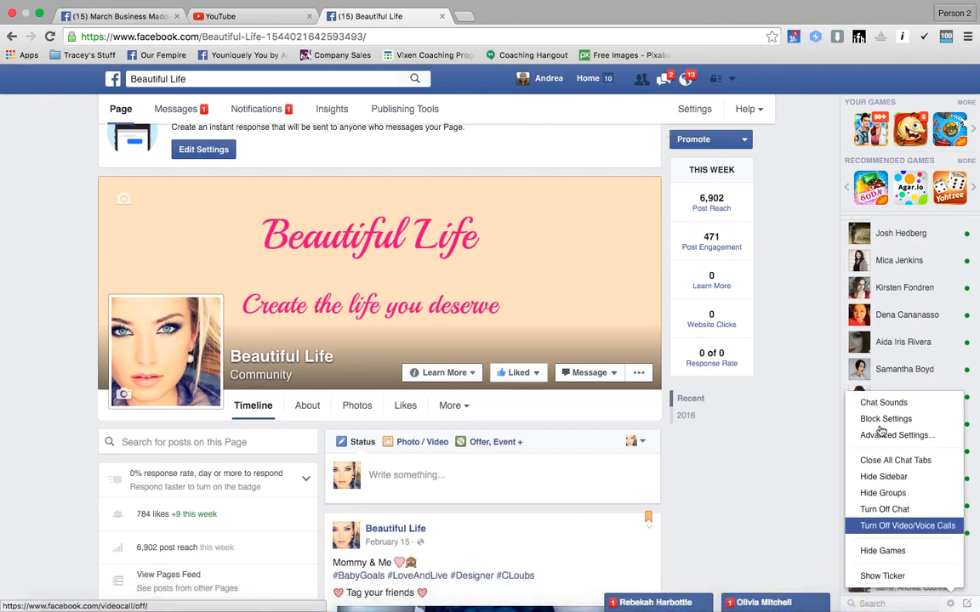
{"action": "left_click", "coordinate": [900, 509]}
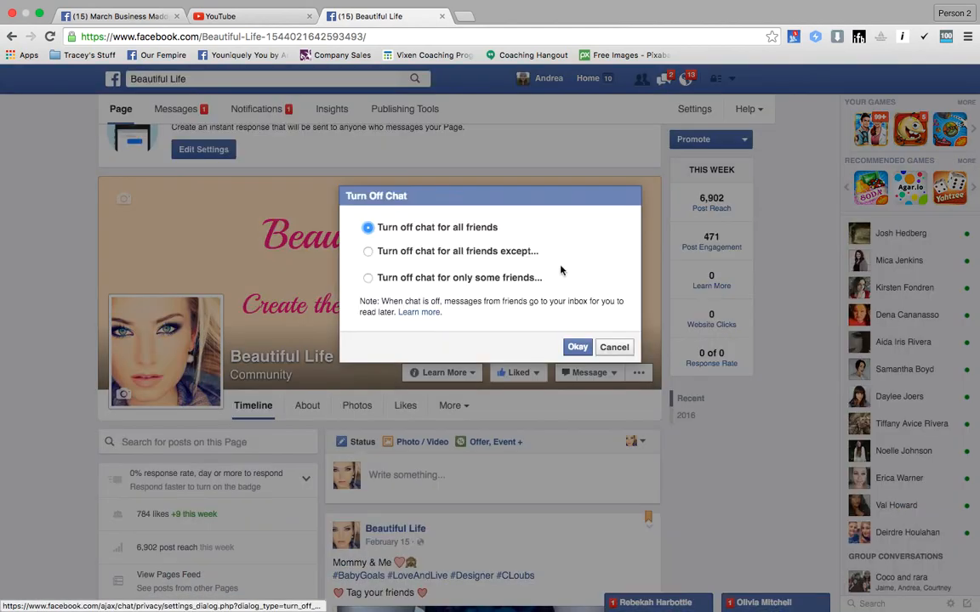
{"action": "left_click", "coordinate": [575, 345]}
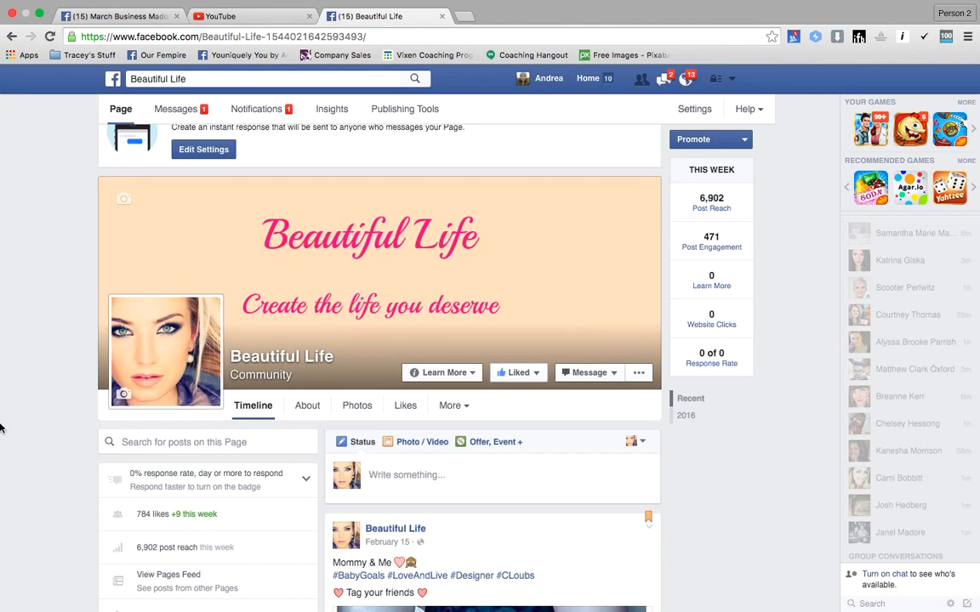
Examine the Beautiful Life page, including its cover, likes, About section and the reach of the pinned post
{"action": "scroll", "coordinate": [20, 417], "scroll_direction": "down", "scroll_amount": 3}
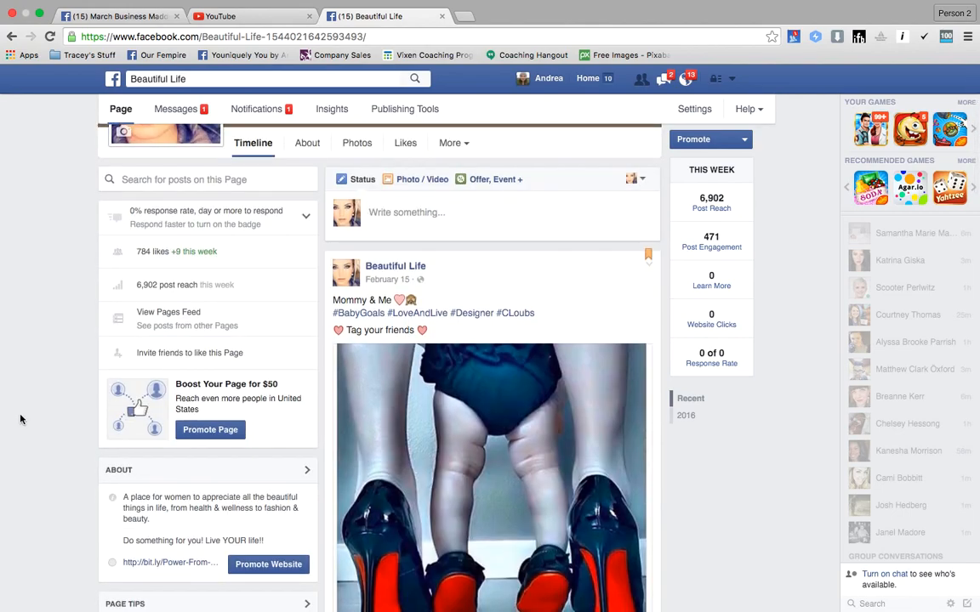
{"action": "scroll", "coordinate": [20, 419], "scroll_direction": "up", "scroll_amount": 5}
{"action": "scroll", "coordinate": [21, 419], "scroll_direction": "down", "scroll_amount": 3}
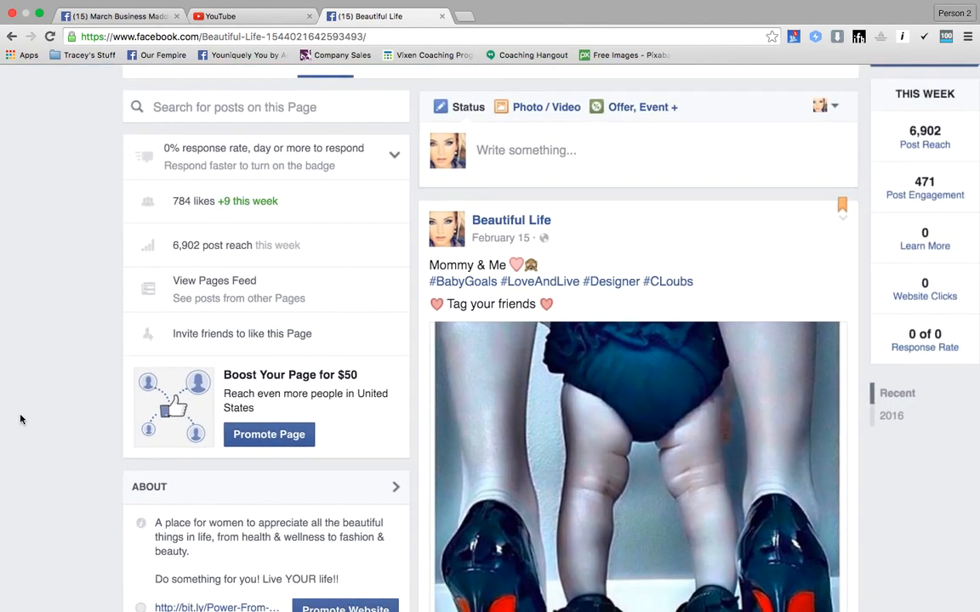
{"action": "scroll", "coordinate": [20, 419], "scroll_direction": "down", "scroll_amount": 4}
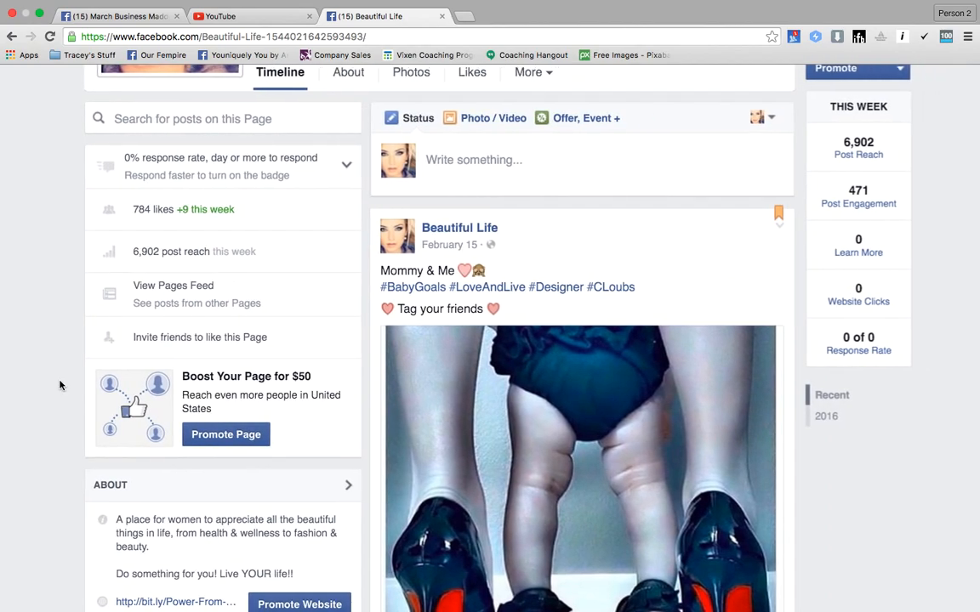
{"action": "scroll", "coordinate": [312, 175], "scroll_direction": "up", "scroll_amount": 3}
{"action": "scroll", "coordinate": [312, 178], "scroll_direction": "up", "scroll_amount": 5}
{"action": "scroll", "coordinate": [231, 377], "scroll_direction": "down", "scroll_amount": 2}
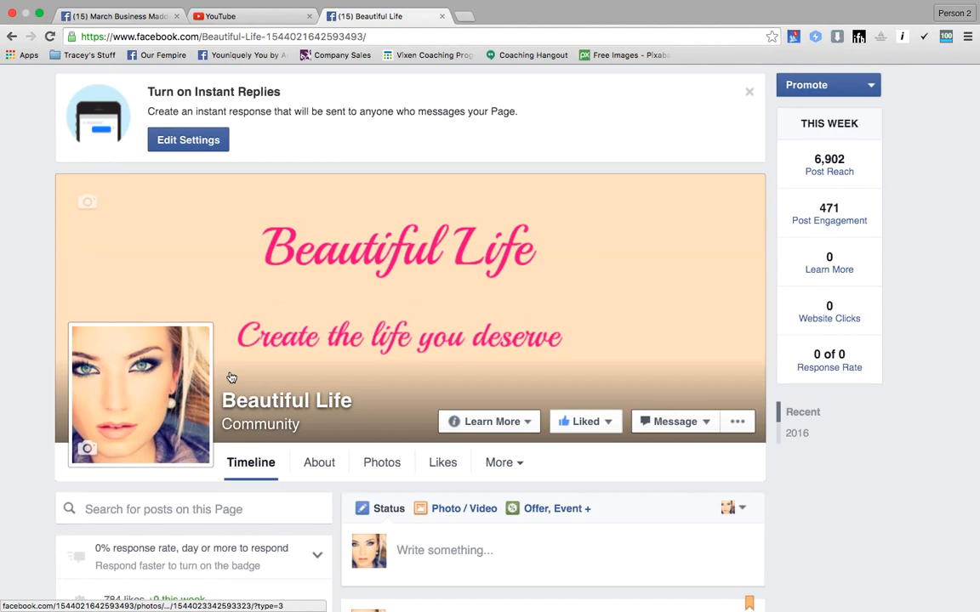
{"action": "scroll", "coordinate": [131, 476], "scroll_direction": "down", "scroll_amount": 2}
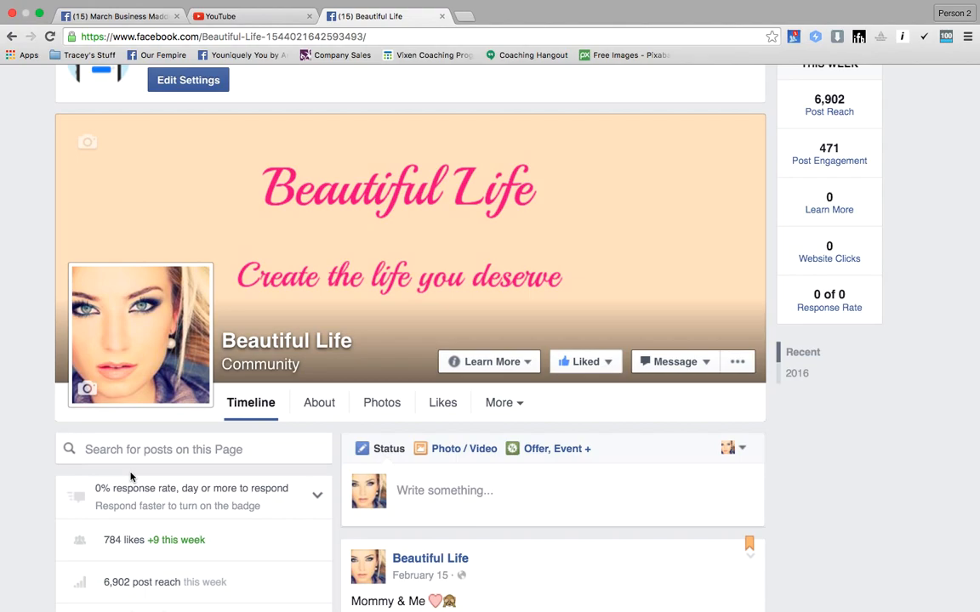
{"action": "scroll", "coordinate": [132, 478], "scroll_direction": "down", "scroll_amount": 4}
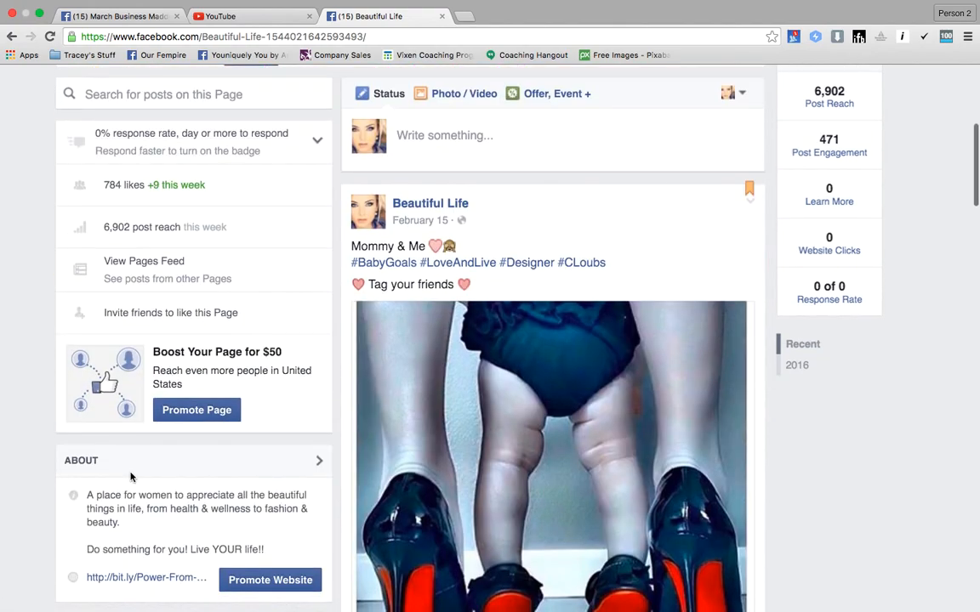
{"action": "scroll", "coordinate": [131, 476], "scroll_direction": "down", "scroll_amount": 5}
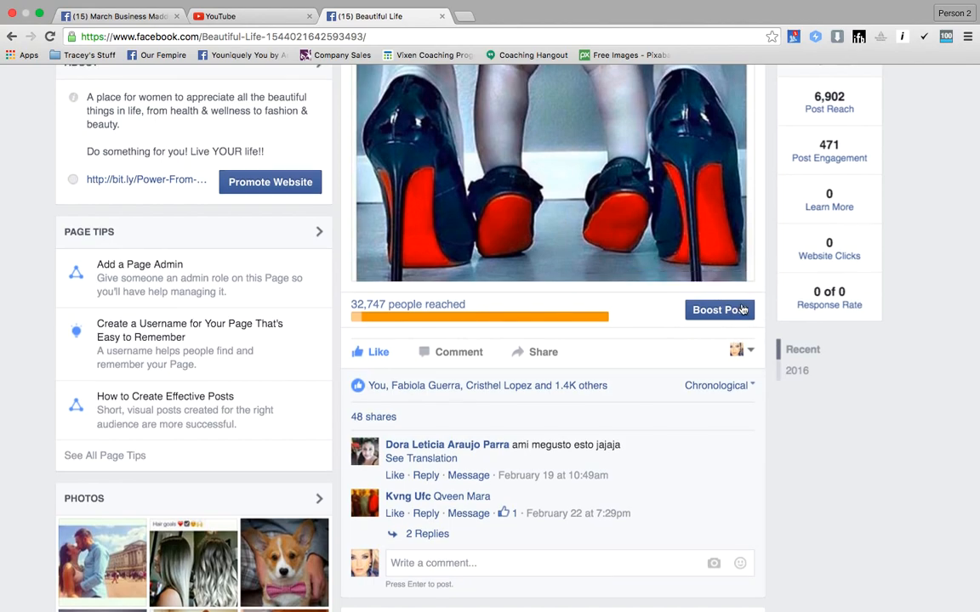
{"action": "scroll", "coordinate": [742, 310], "scroll_direction": "up", "scroll_amount": 10}
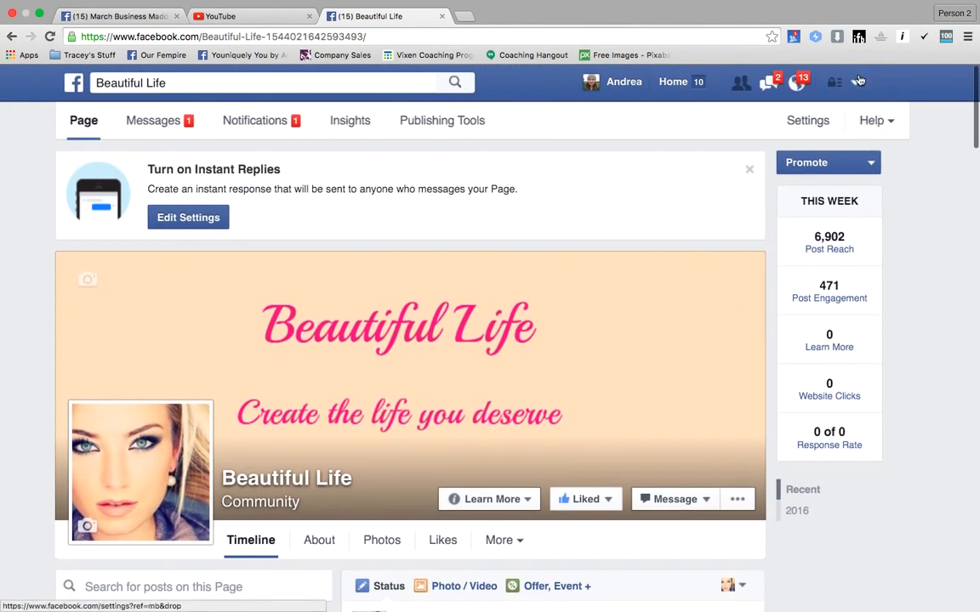
Look at the account options for creating and managing ads, leaving them without choosing any
{"action": "left_click", "coordinate": [855, 83]}
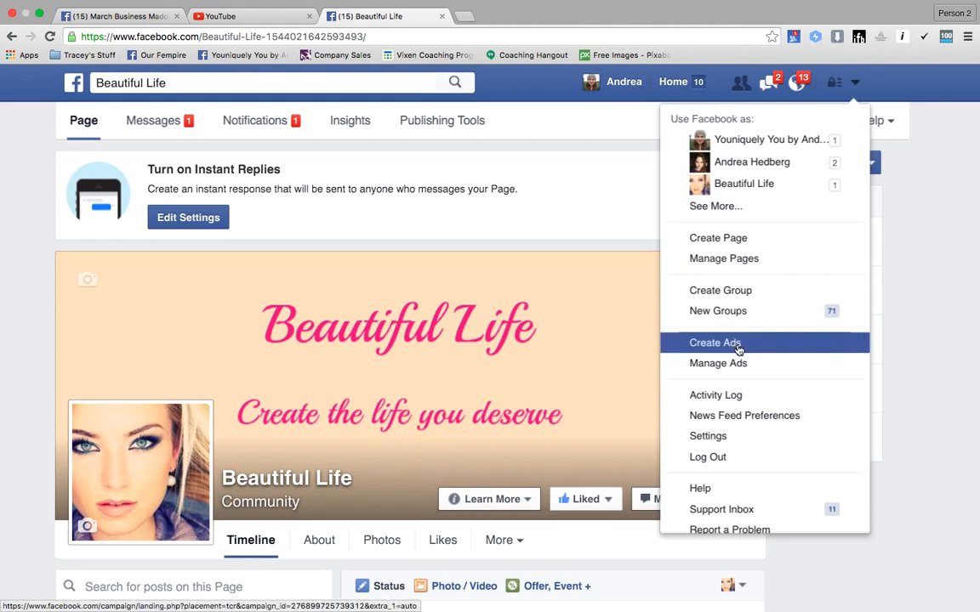
{"action": "left_click", "coordinate": [1, 364]}
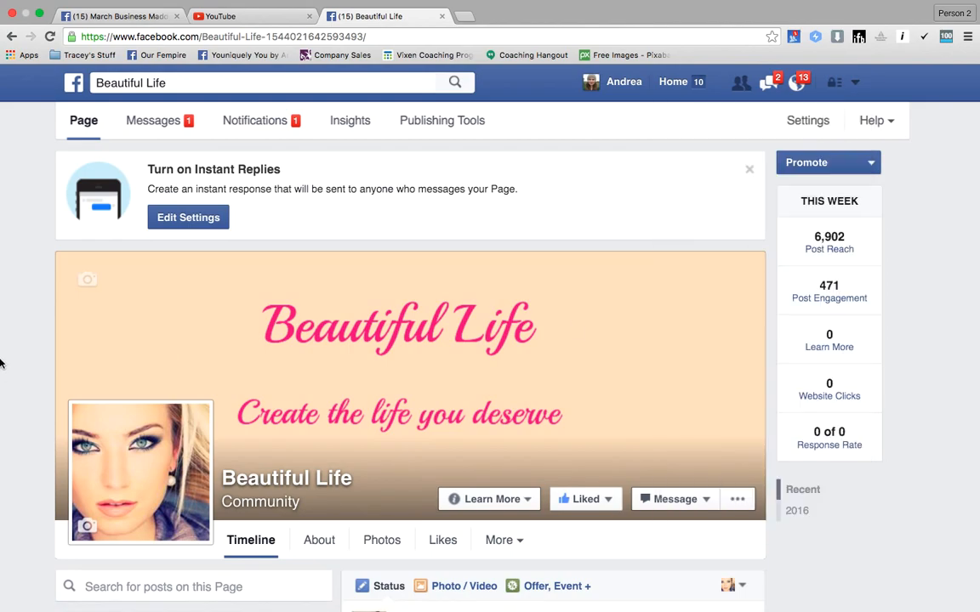
Open the boost settings for the "Mommy & Me" post
{"action": "scroll", "coordinate": [550, 466], "scroll_direction": "down", "scroll_amount": 5}
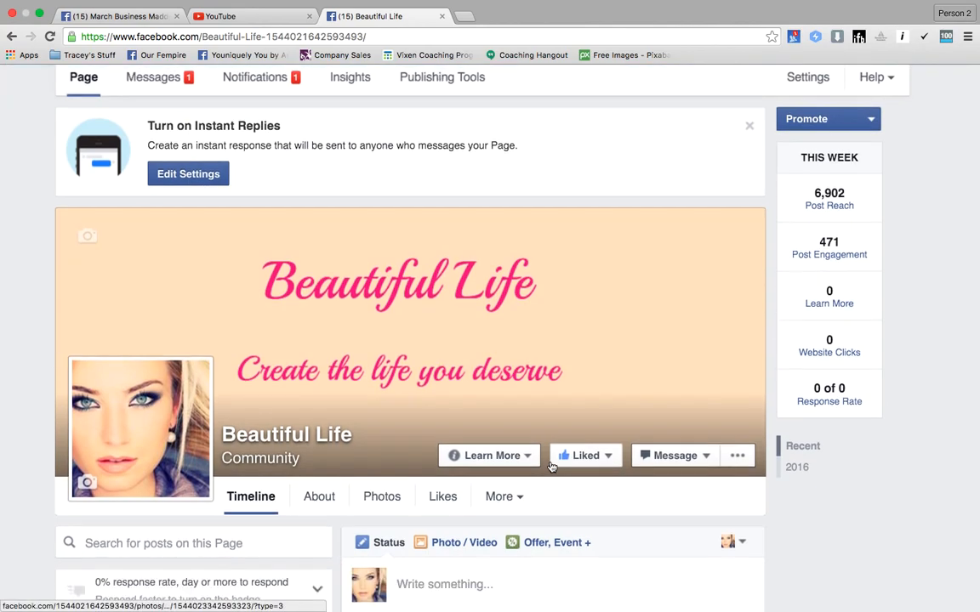
{"action": "scroll", "coordinate": [551, 462], "scroll_direction": "down", "scroll_amount": 6}
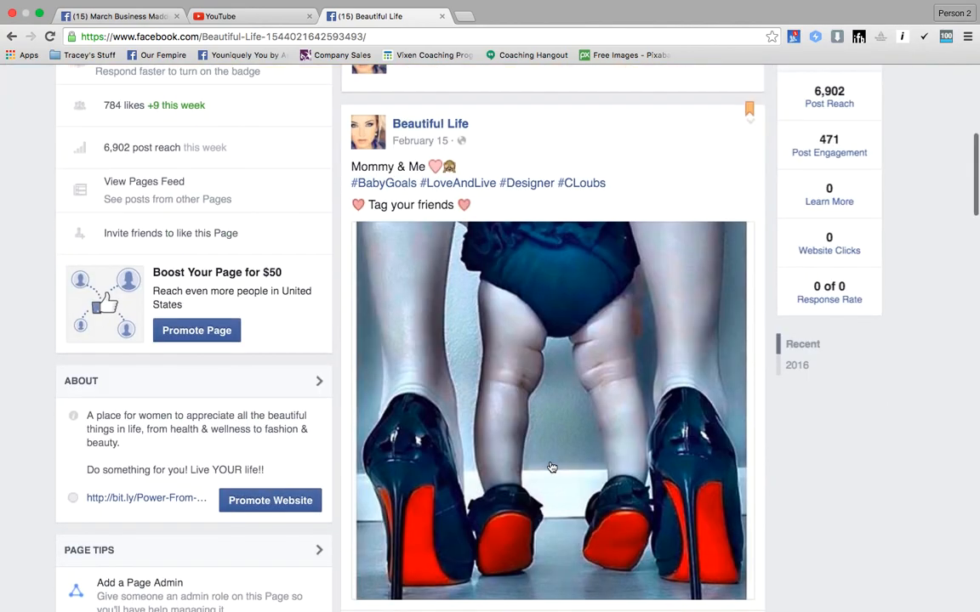
{"action": "scroll", "coordinate": [552, 467], "scroll_direction": "down", "scroll_amount": 1}
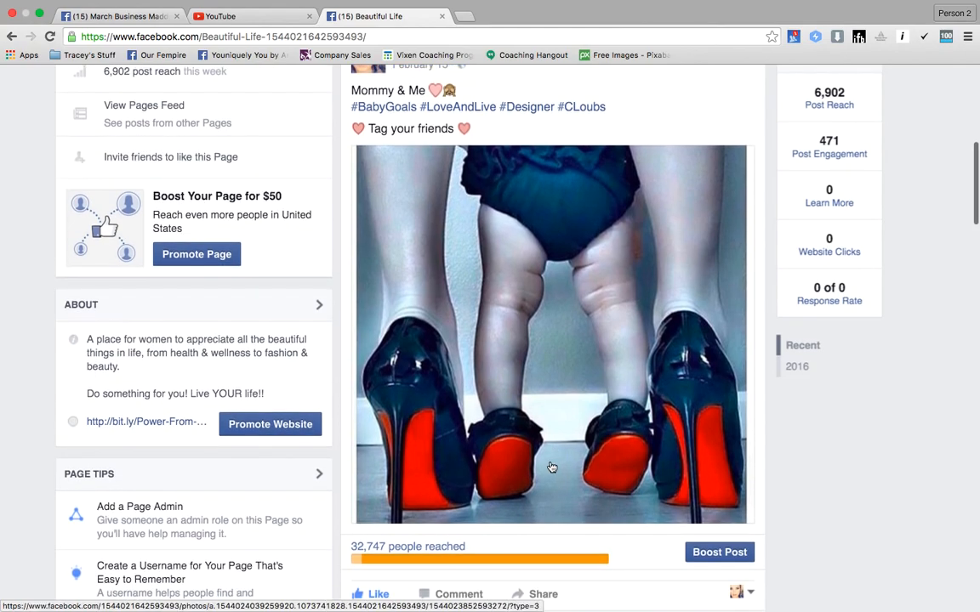
{"action": "scroll", "coordinate": [552, 468], "scroll_direction": "up", "scroll_amount": 1}
{"action": "left_click", "coordinate": [721, 573]}
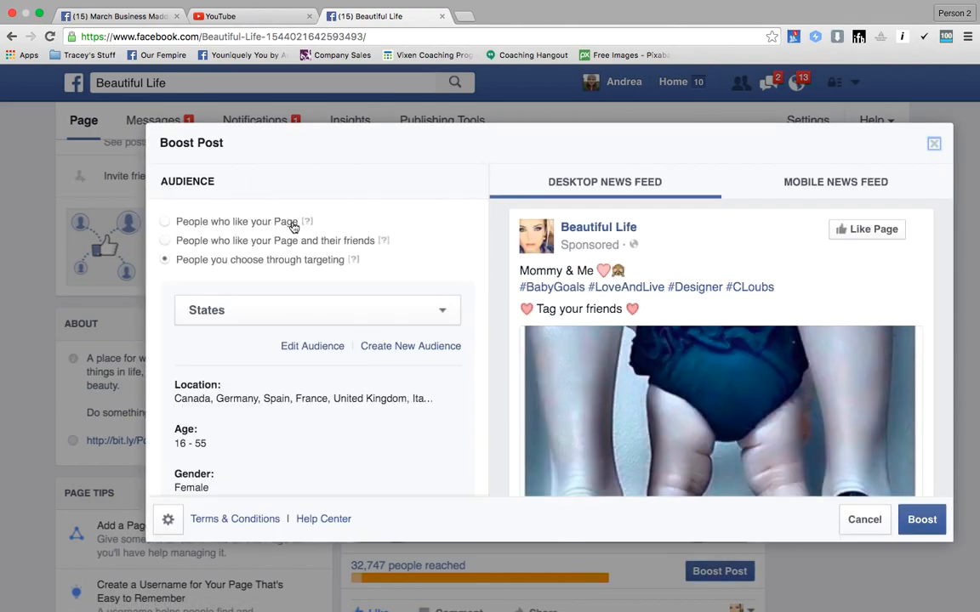
Set the boost audience to people who like the Page and their friends, and open its country list for editing
{"action": "left_click", "coordinate": [356, 247]}
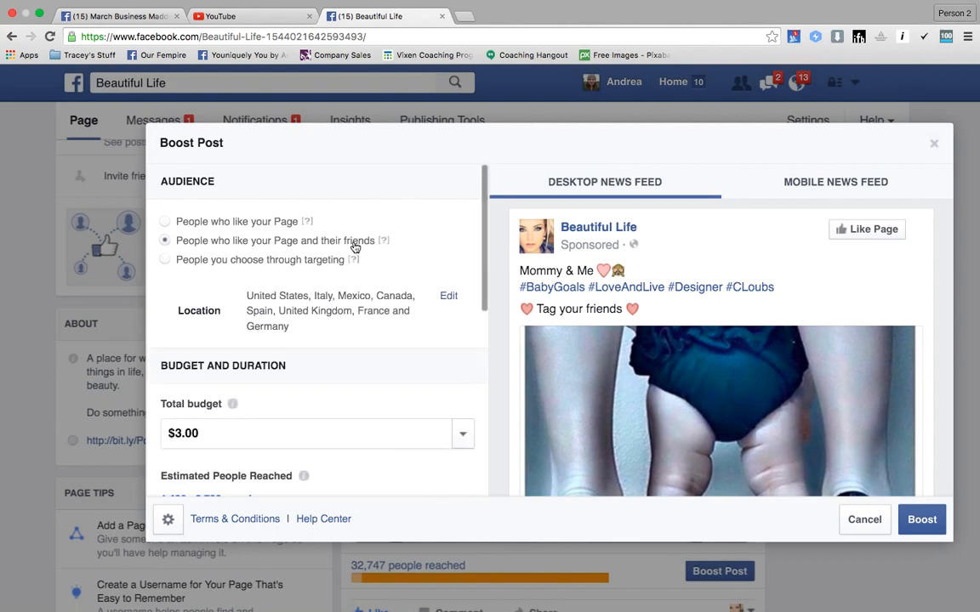
{"action": "left_click", "coordinate": [451, 298]}
{"action": "scroll", "coordinate": [358, 347], "scroll_direction": "down", "scroll_amount": 2}
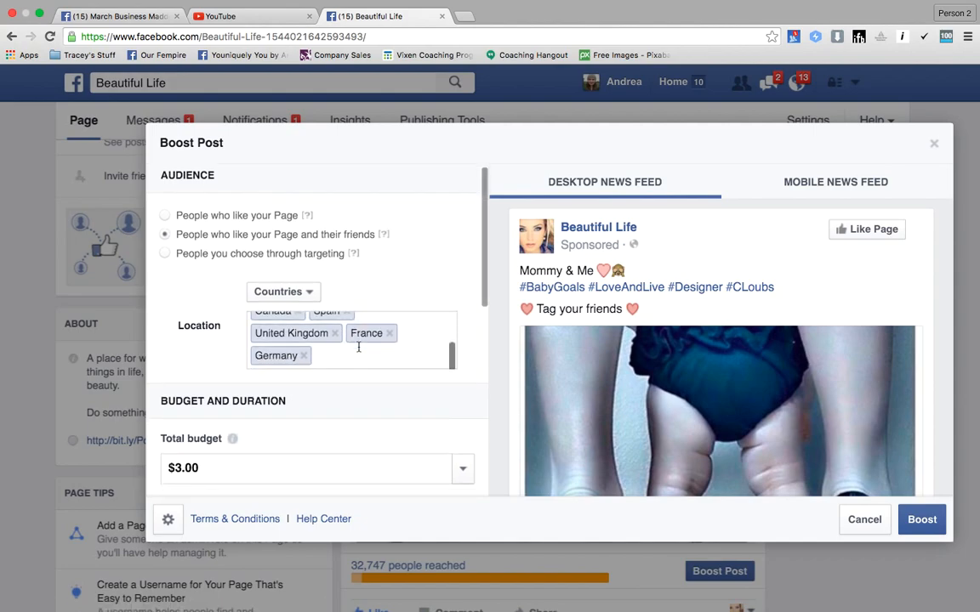
{"action": "scroll", "coordinate": [358, 347], "scroll_direction": "down", "scroll_amount": 1}
{"action": "scroll", "coordinate": [358, 347], "scroll_direction": "up", "scroll_amount": 2}
{"action": "scroll", "coordinate": [358, 346], "scroll_direction": "up", "scroll_amount": 1}
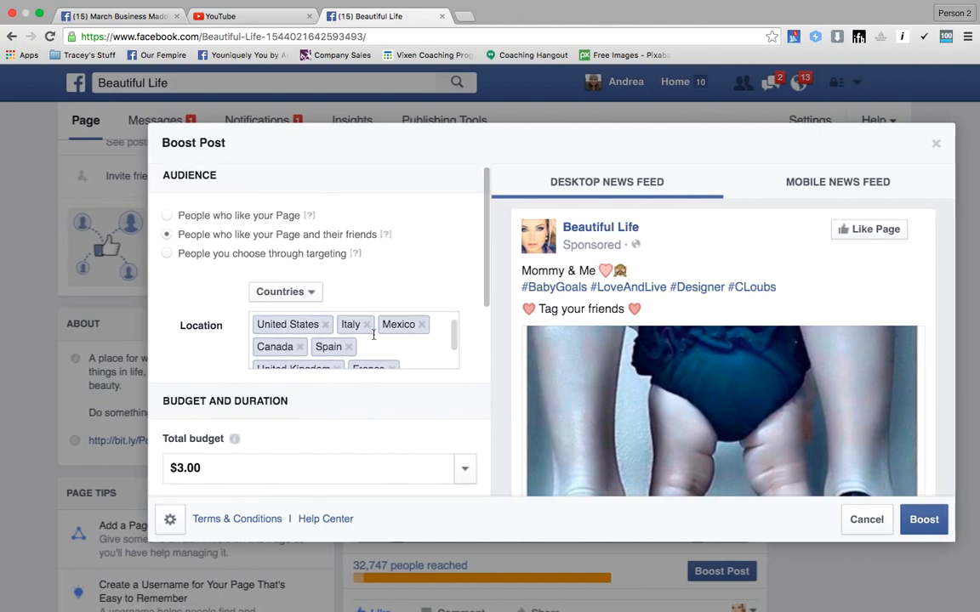
Set the boost's total budget to $20.00
{"action": "scroll", "coordinate": [375, 334], "scroll_direction": "down", "scroll_amount": 4}
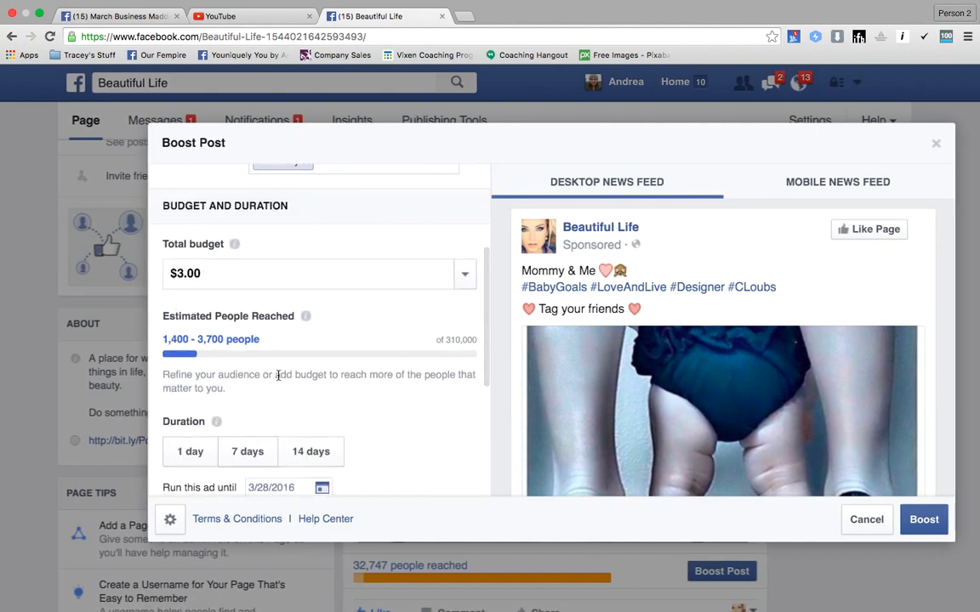
{"action": "scroll", "coordinate": [278, 374], "scroll_direction": "down", "scroll_amount": 2}
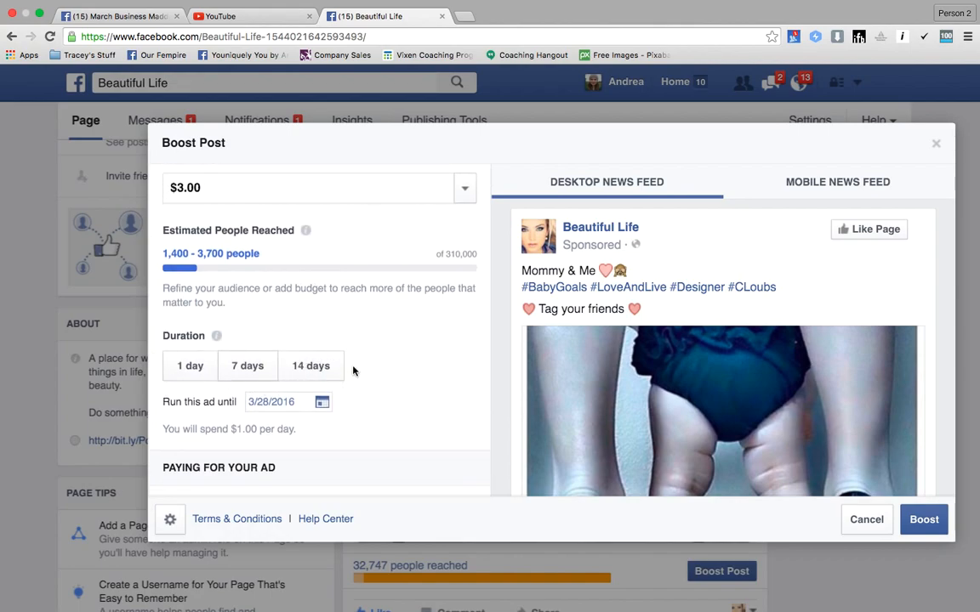
{"action": "scroll", "coordinate": [418, 299], "scroll_direction": "up", "scroll_amount": 1}
{"action": "left_click", "coordinate": [465, 239]}
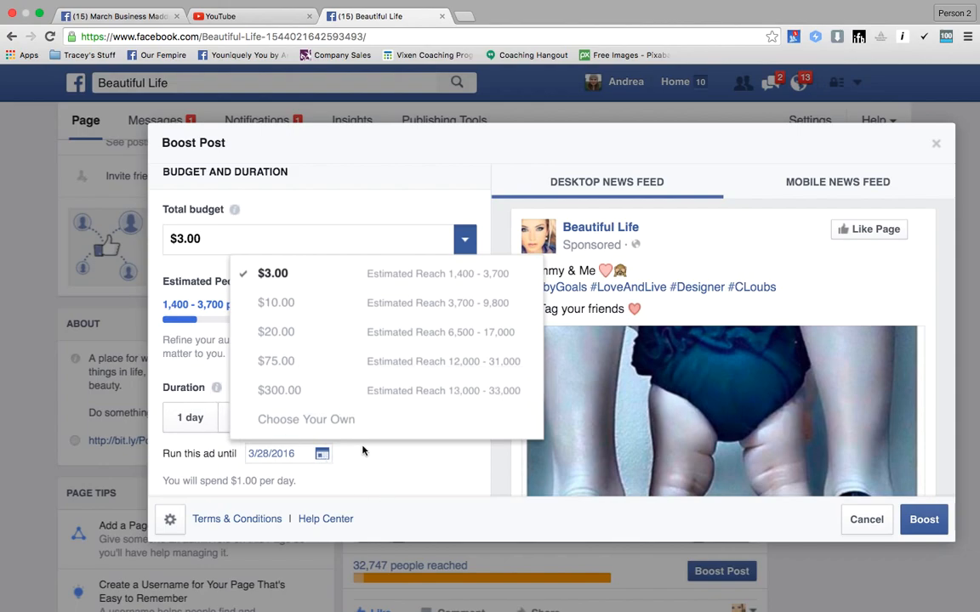
{"action": "left_click", "coordinate": [291, 333]}
Check the ad's end-date calendar, estimated reach, duration choices and daily spend
{"action": "left_click", "coordinate": [328, 454]}
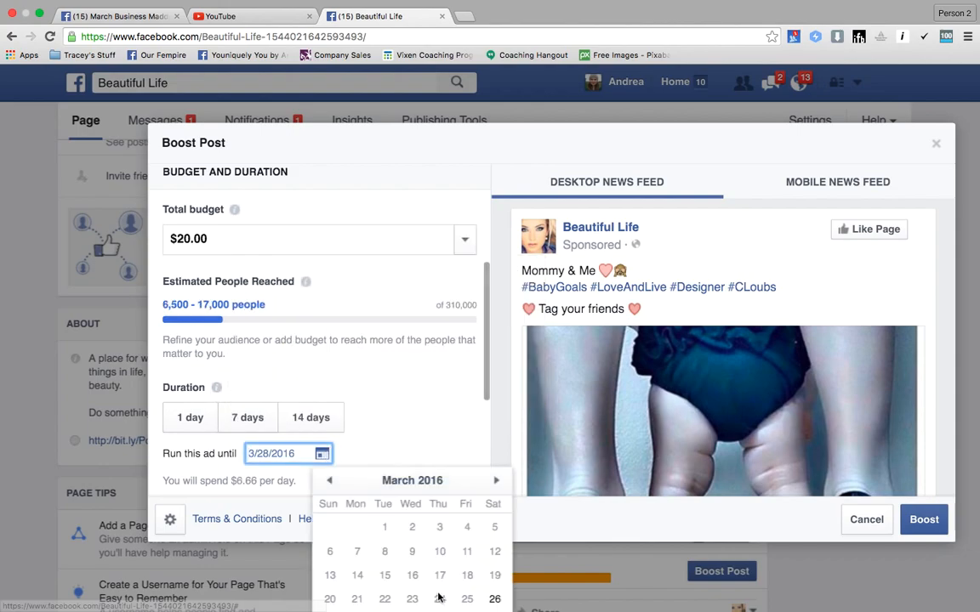
{"action": "scroll", "coordinate": [366, 413], "scroll_direction": "up", "scroll_amount": 5}
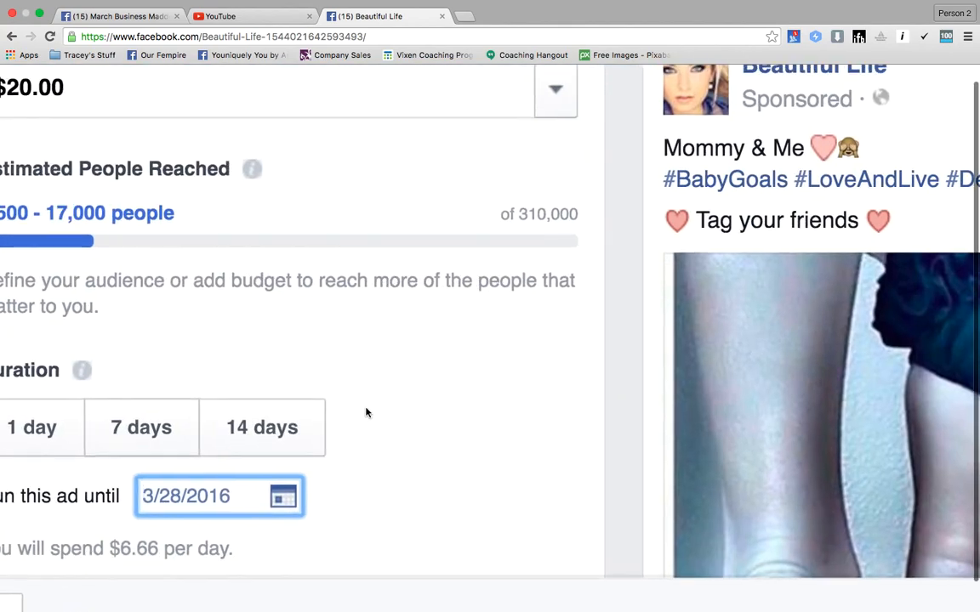
{"action": "scroll", "coordinate": [365, 413], "scroll_direction": "left", "scroll_amount": 5}
{"action": "scroll", "coordinate": [366, 413], "scroll_direction": "right", "scroll_amount": 5}
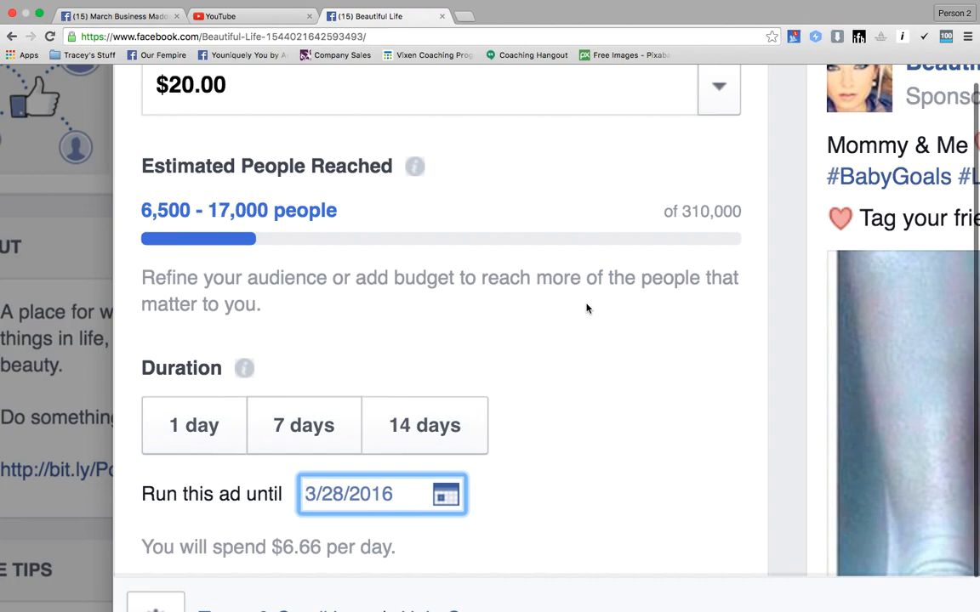
Switch the boost audience to people chosen through targeting and review the saved States audience
{"action": "scroll", "coordinate": [586, 309], "scroll_direction": "up", "scroll_amount": 5}
{"action": "scroll", "coordinate": [586, 309], "scroll_direction": "down", "scroll_amount": 2}
{"action": "scroll", "coordinate": [586, 306], "scroll_direction": "up", "scroll_amount": 3}
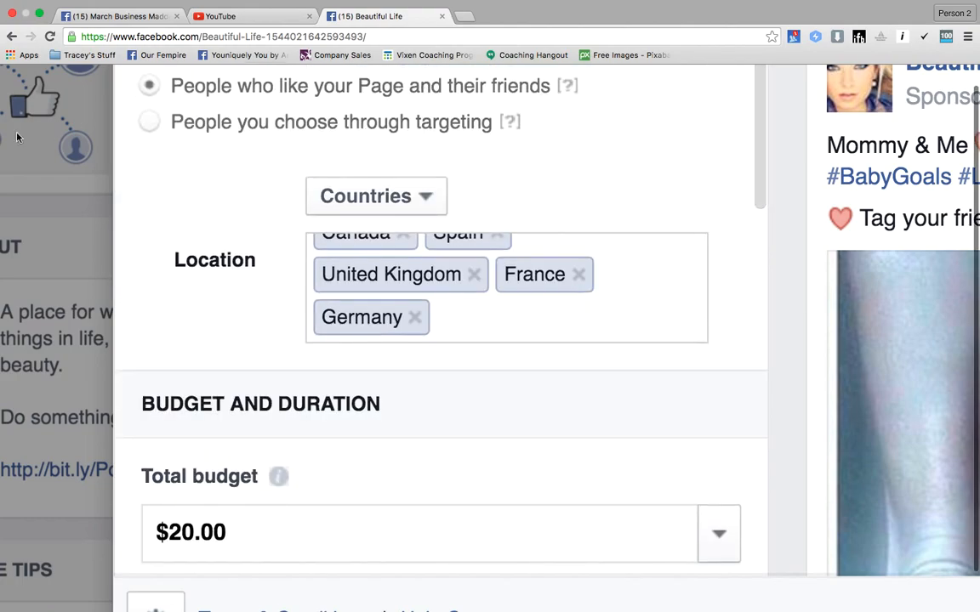
{"action": "left_click", "coordinate": [149, 124]}
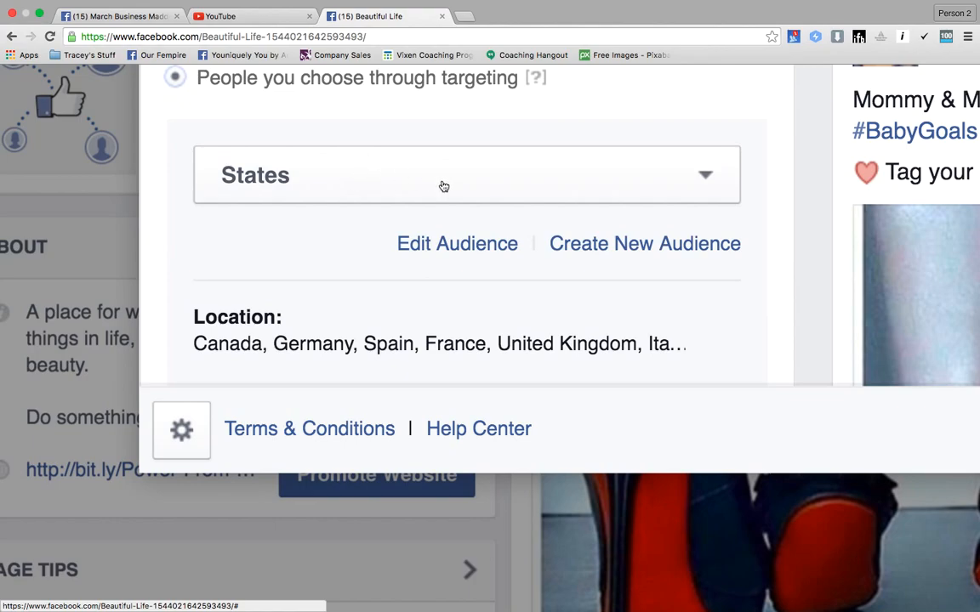
{"action": "scroll", "coordinate": [443, 187], "scroll_direction": "down", "scroll_amount": 2}
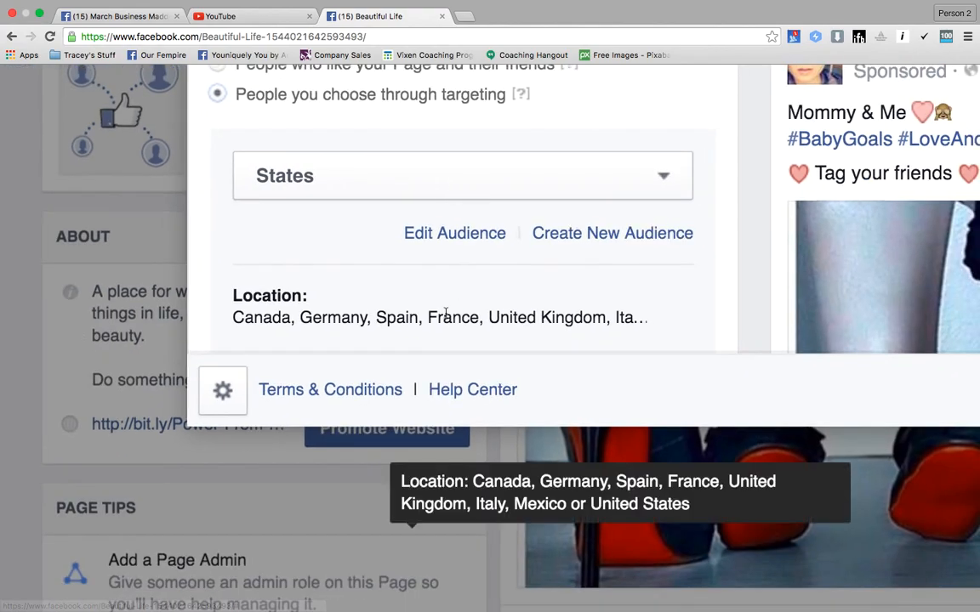
{"action": "scroll", "coordinate": [180, 216], "scroll_direction": "up", "scroll_amount": 3}
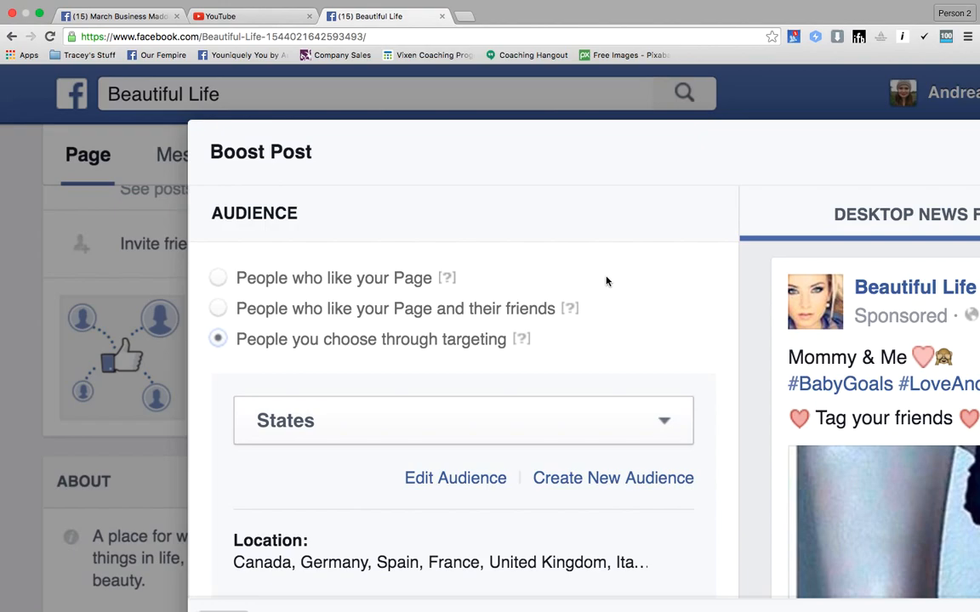
{"action": "scroll", "coordinate": [607, 282], "scroll_direction": "down", "scroll_amount": 3}
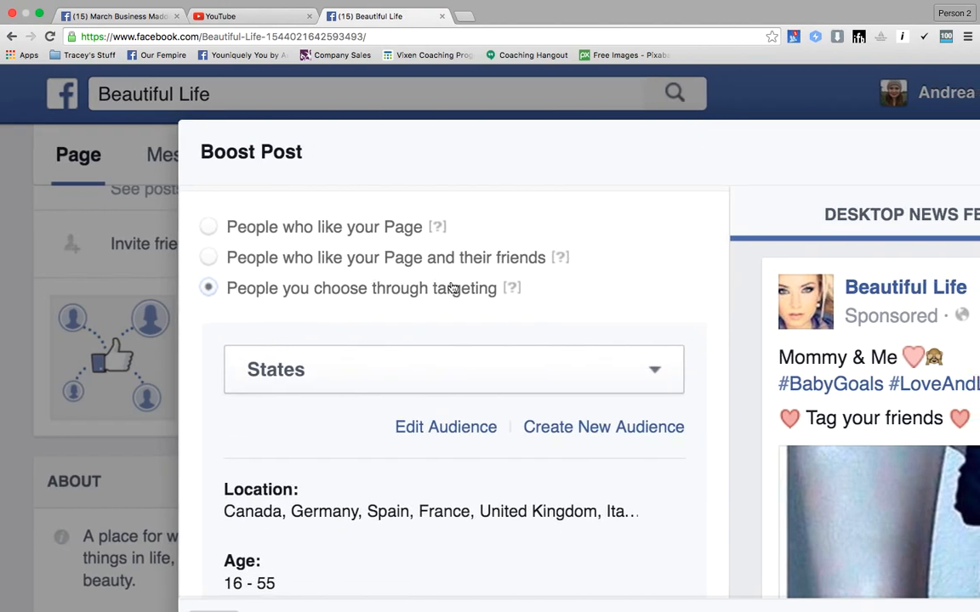
Start a new targeted audience for the boost and check the form's fields and location type choices
{"action": "left_click", "coordinate": [558, 427]}
{"action": "scroll", "coordinate": [230, 318], "scroll_direction": "down", "scroll_amount": 5}
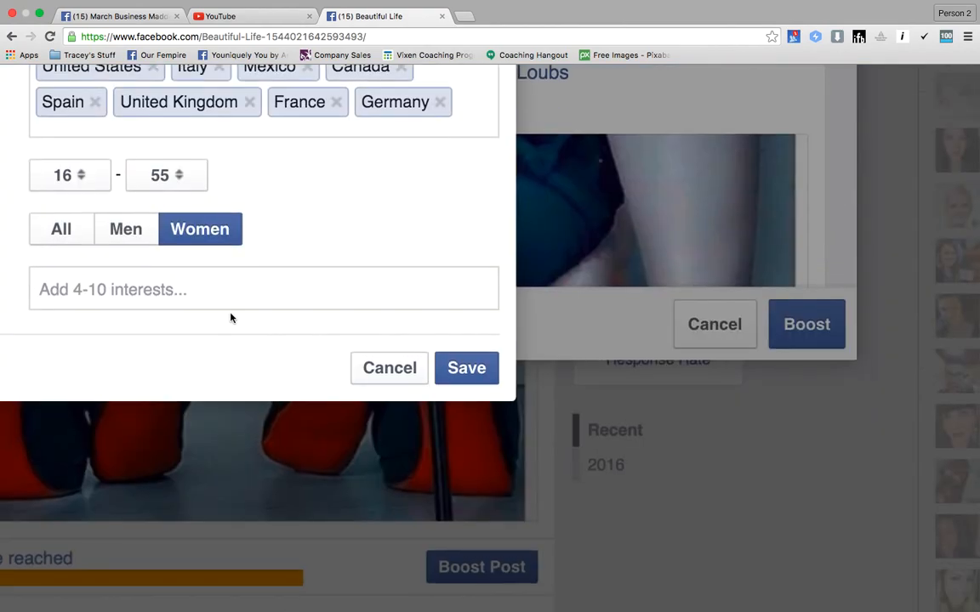
{"action": "scroll", "coordinate": [229, 318], "scroll_direction": "up", "scroll_amount": 4}
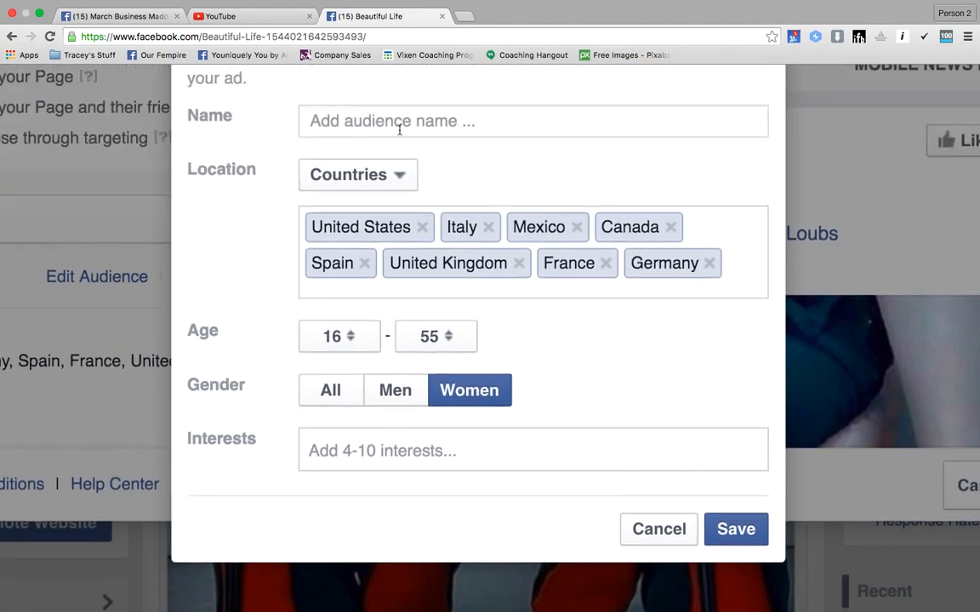
{"action": "left_click", "coordinate": [391, 174]}
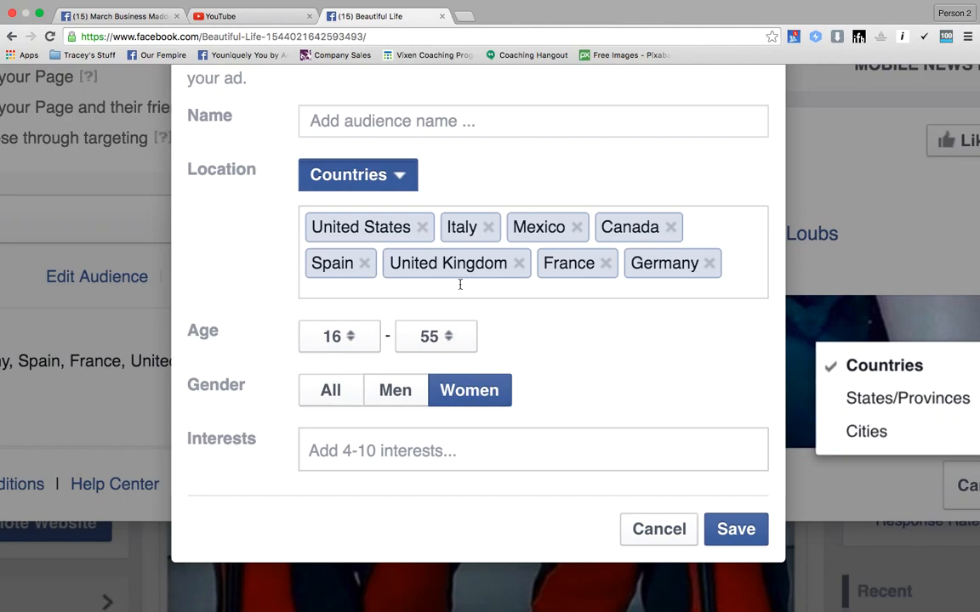
Search the new audience's interests for Business, browse the suggestions, and cancel creating the audience
{"action": "left_click", "coordinate": [444, 445]}
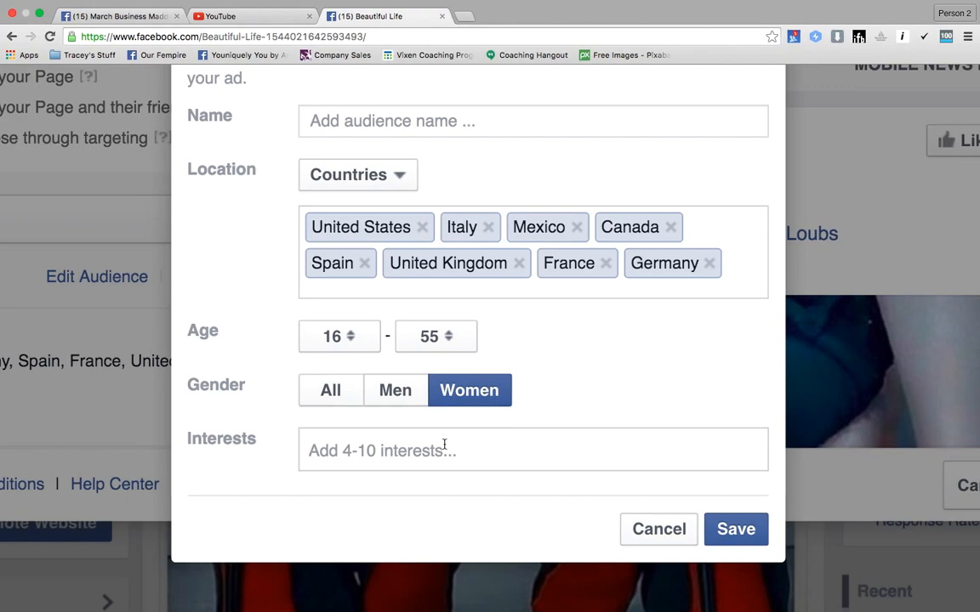
{"action": "type", "text": "M"}
{"action": "key", "text": "BackSpace"}
{"action": "type", "text": "Business"}
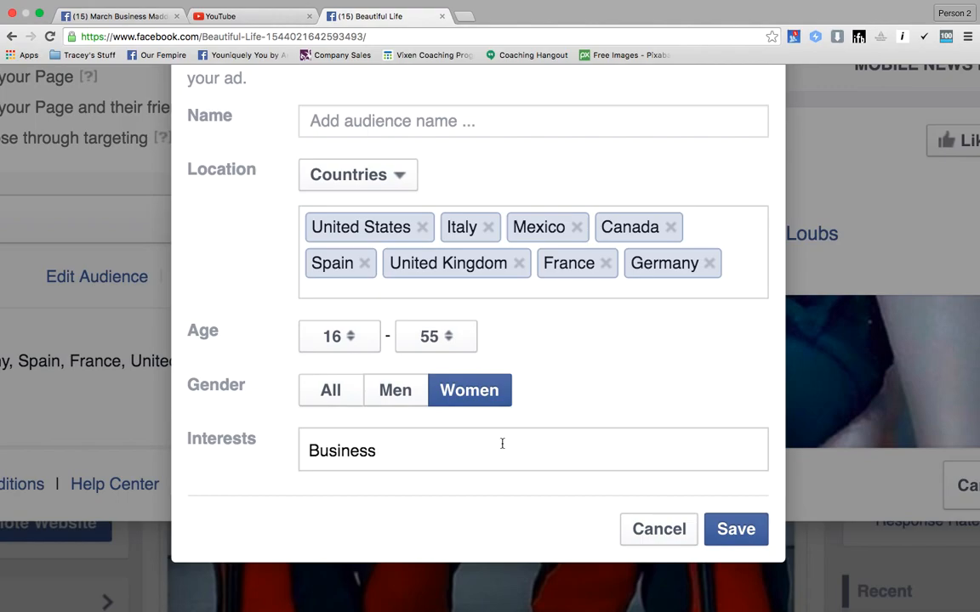
{"action": "scroll", "coordinate": [500, 445], "scroll_direction": "down", "scroll_amount": 2}
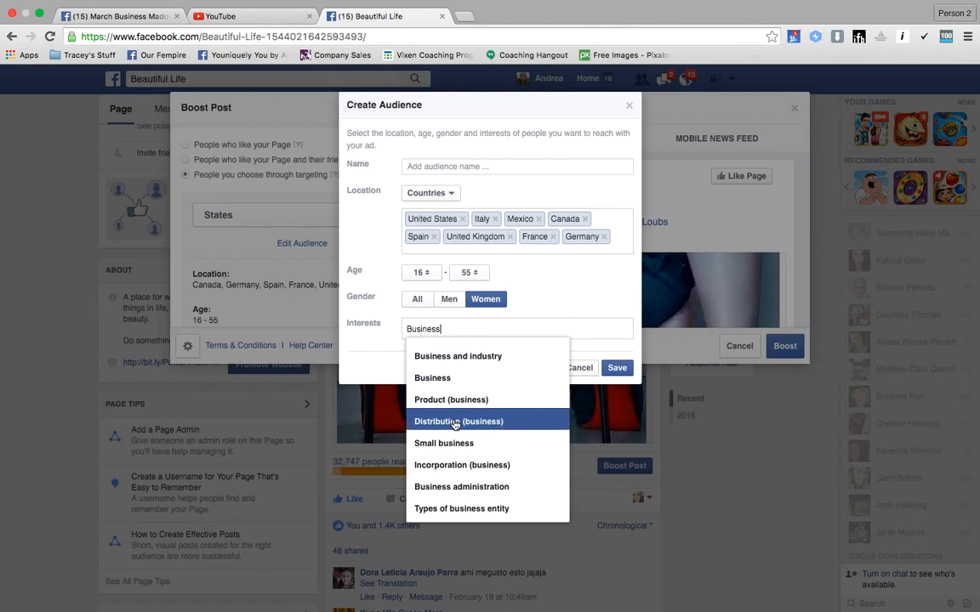
{"action": "left_click", "coordinate": [598, 330]}
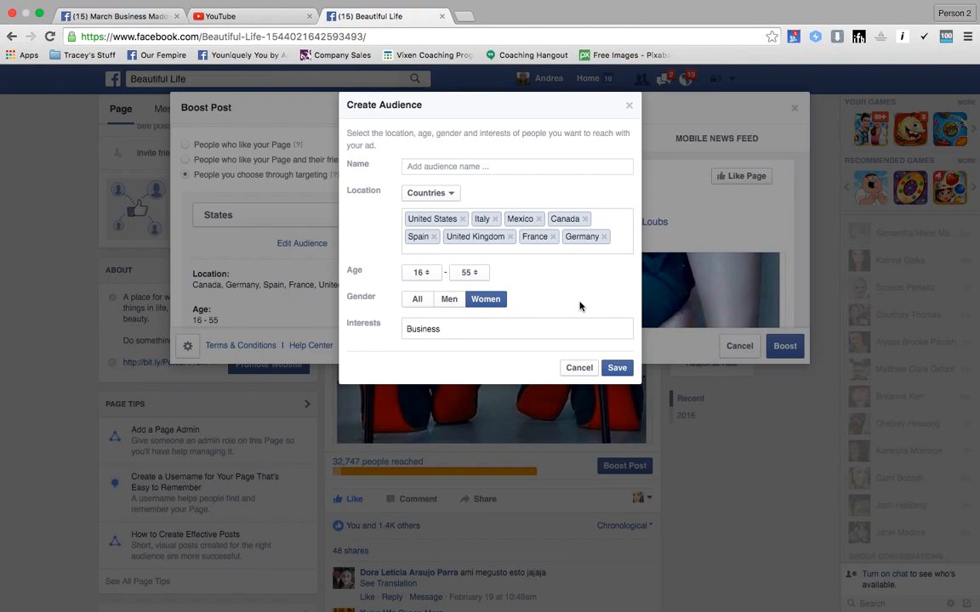
{"action": "left_click", "coordinate": [575, 369]}
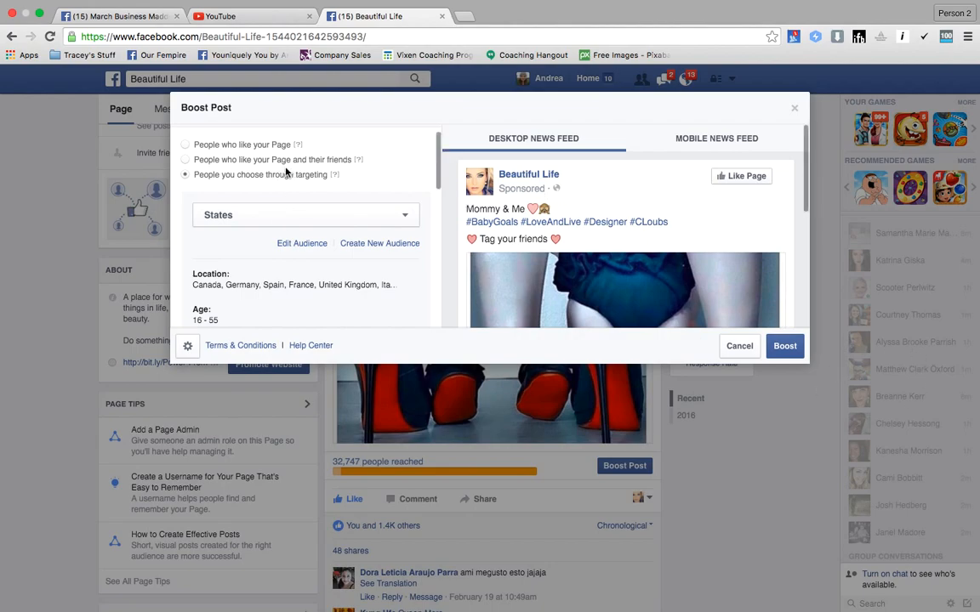
Switch the boost audience to people who like the Page and their friends, review the budget settings, and cancel the boost
{"action": "left_click", "coordinate": [258, 159]}
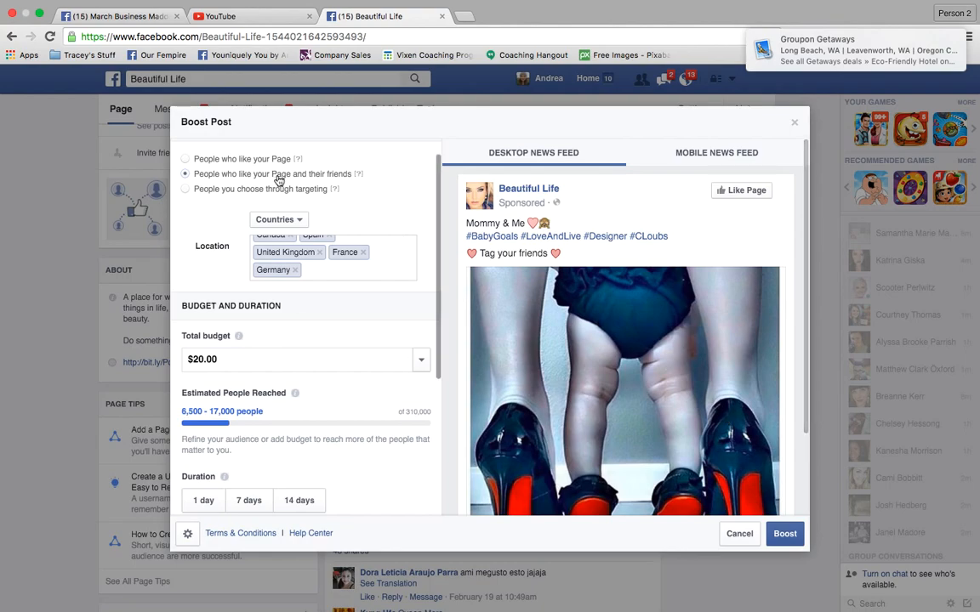
{"action": "scroll", "coordinate": [387, 482], "scroll_direction": "down", "scroll_amount": 3}
{"action": "scroll", "coordinate": [387, 482], "scroll_direction": "up", "scroll_amount": 3}
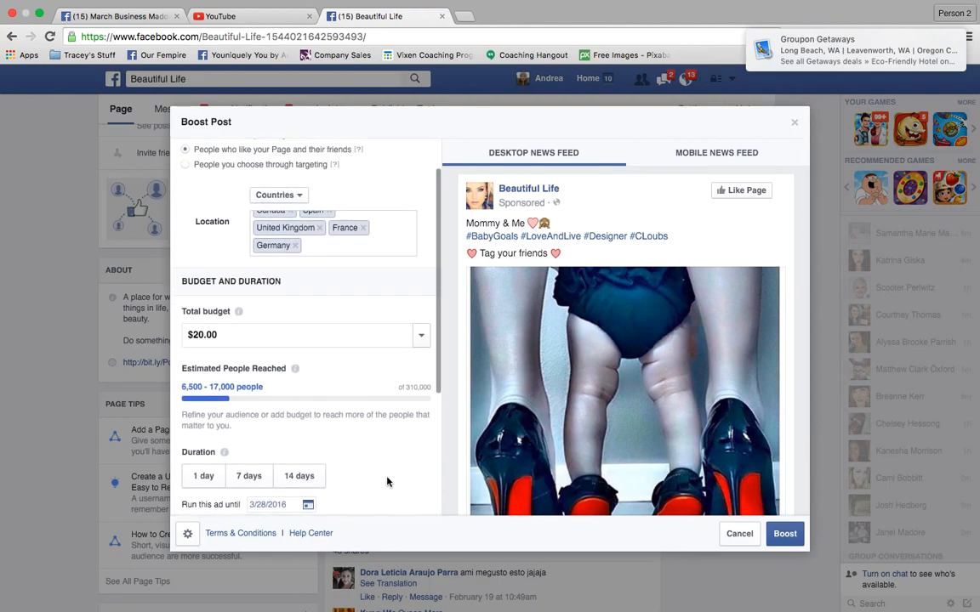
{"action": "left_click", "coordinate": [740, 535]}
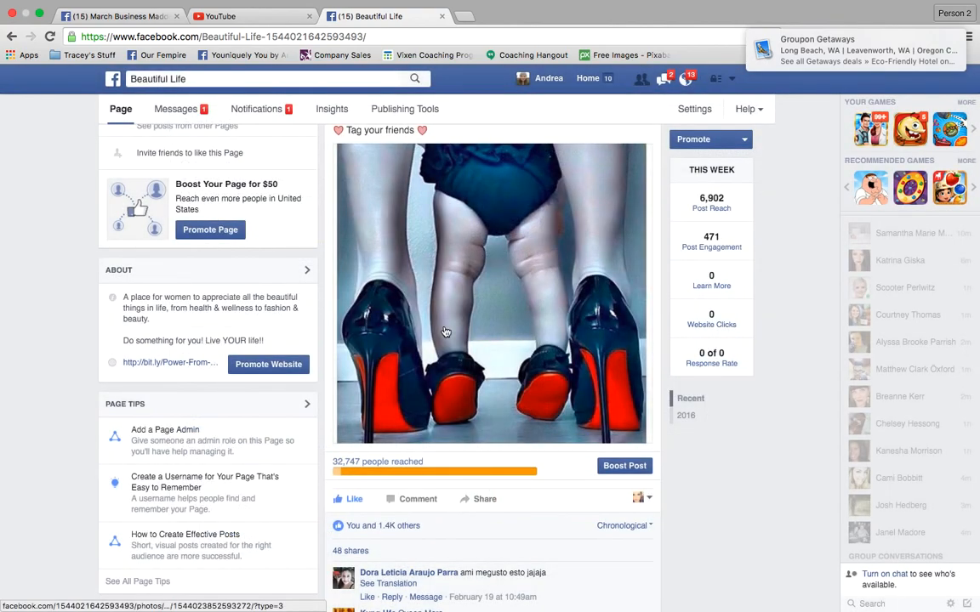
Start a new photo post on the Page with a screenshot image uploaded from the Desktop
{"action": "scroll", "coordinate": [444, 359], "scroll_direction": "up", "scroll_amount": 1}
{"action": "scroll", "coordinate": [444, 359], "scroll_direction": "up", "scroll_amount": 5}
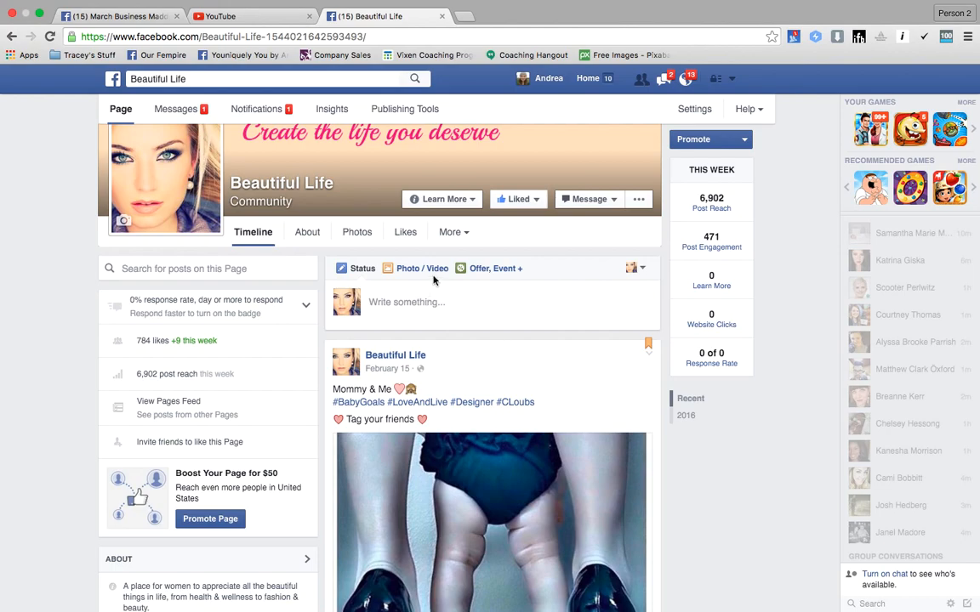
{"action": "left_click", "coordinate": [429, 271]}
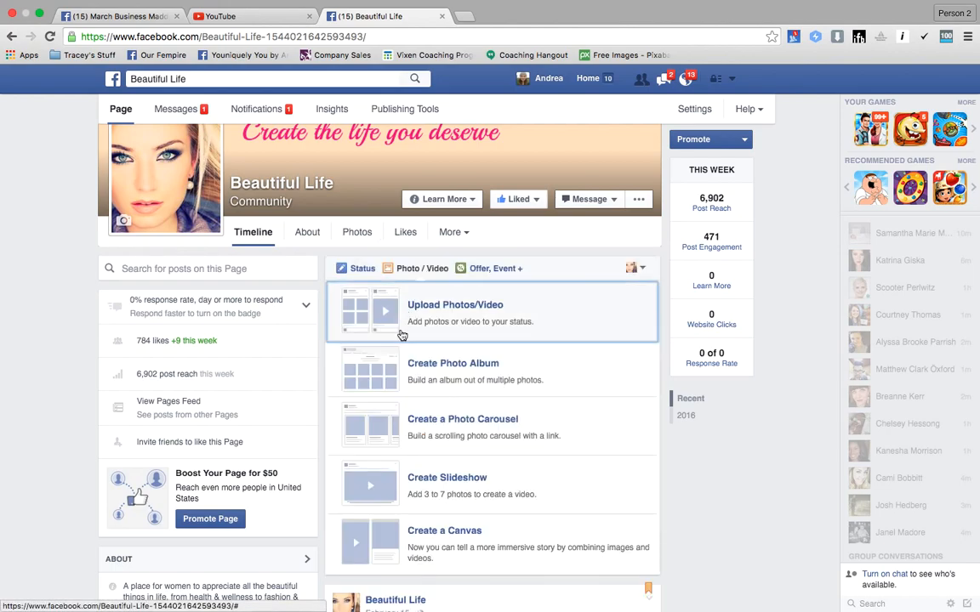
{"action": "left_click", "coordinate": [403, 335]}
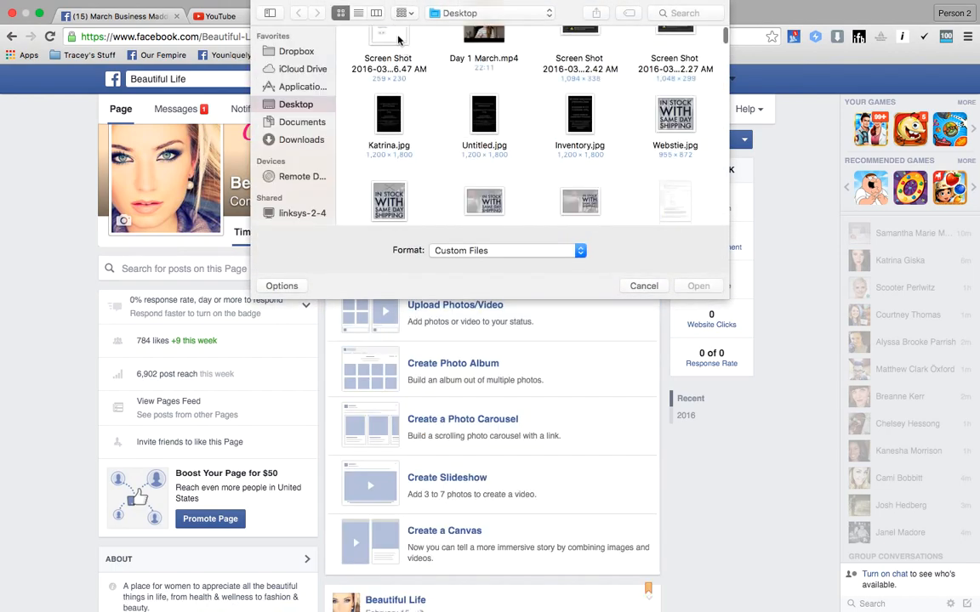
{"action": "double_click", "coordinate": [399, 40]}
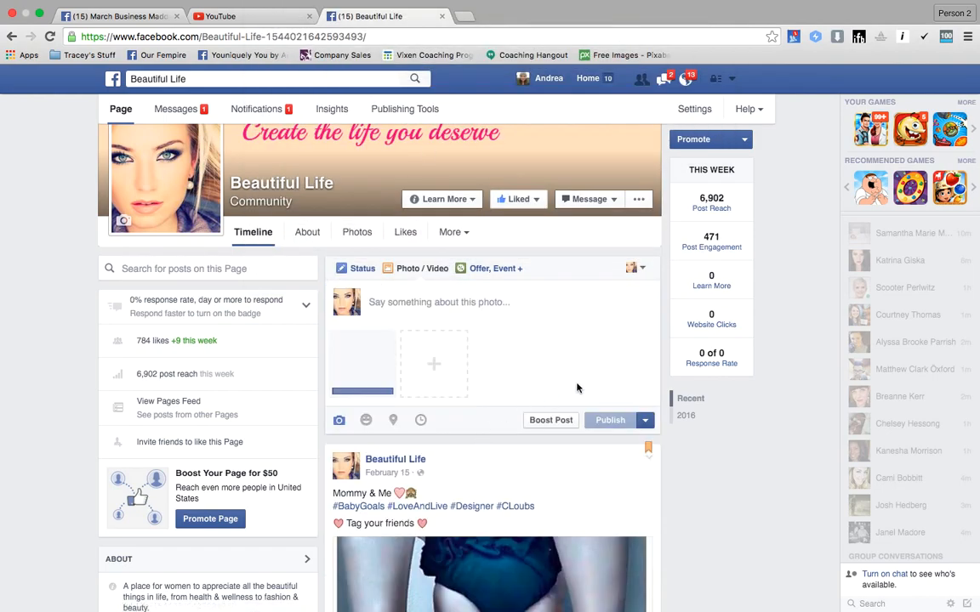
Add a $3.00 boost aimed at the saved States audience to the unpublished photo post
{"action": "left_click", "coordinate": [550, 420]}
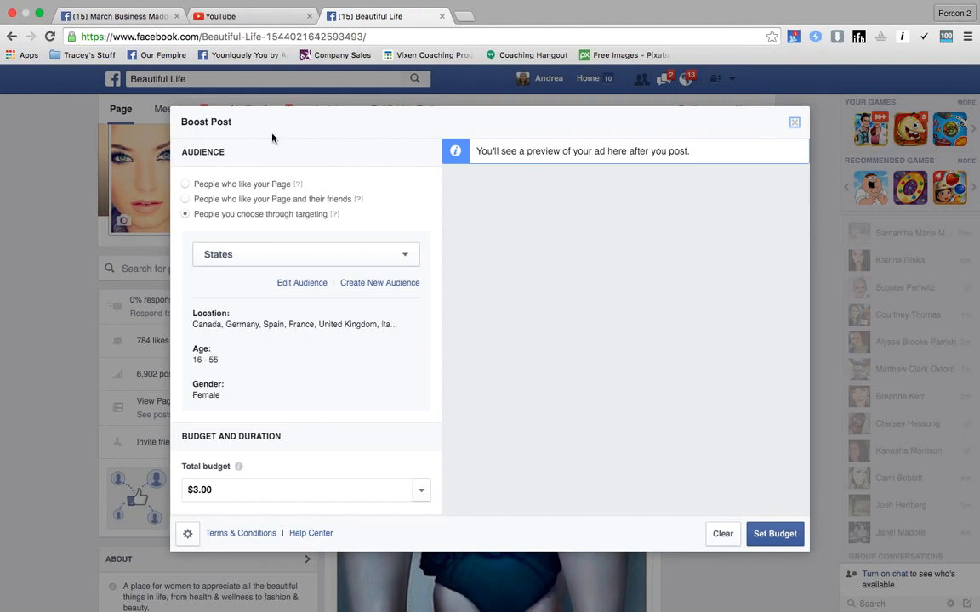
{"action": "scroll", "coordinate": [411, 363], "scroll_direction": "down", "scroll_amount": 1}
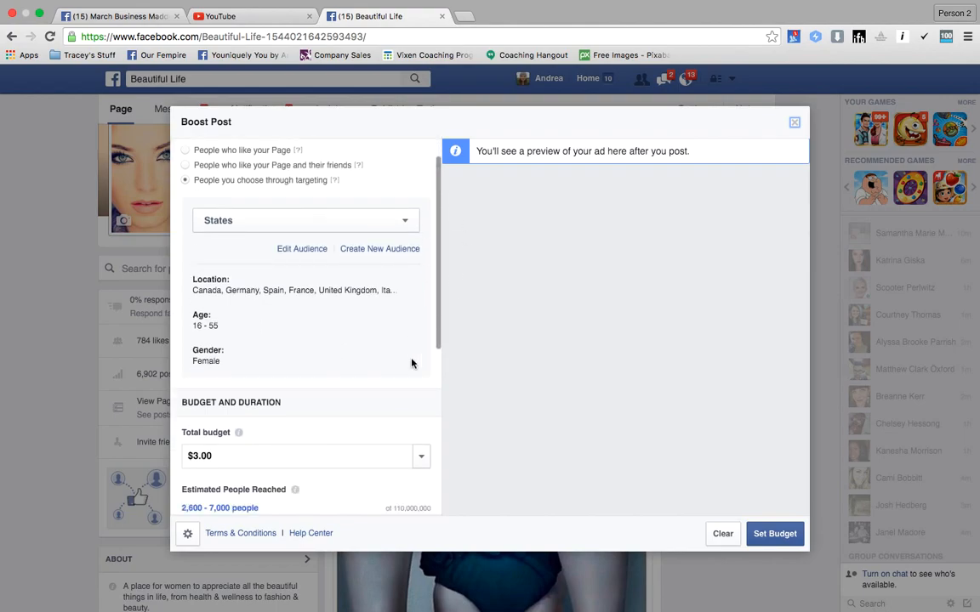
{"action": "scroll", "coordinate": [412, 363], "scroll_direction": "down", "scroll_amount": 3}
{"action": "left_click", "coordinate": [772, 534]}
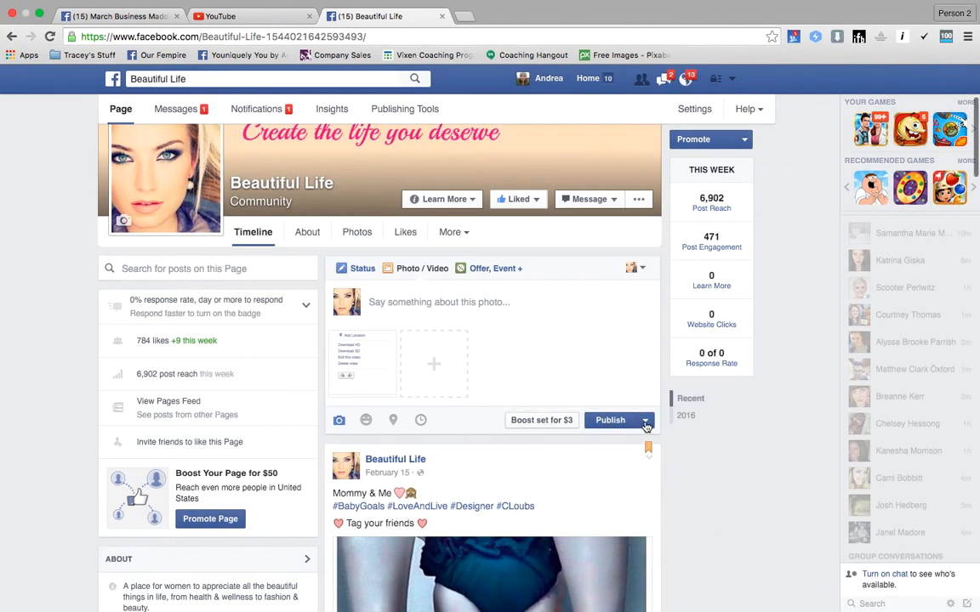
Check the publication date and time options for scheduling the photo post, and cancel without scheduling it
{"action": "left_click", "coordinate": [645, 421]}
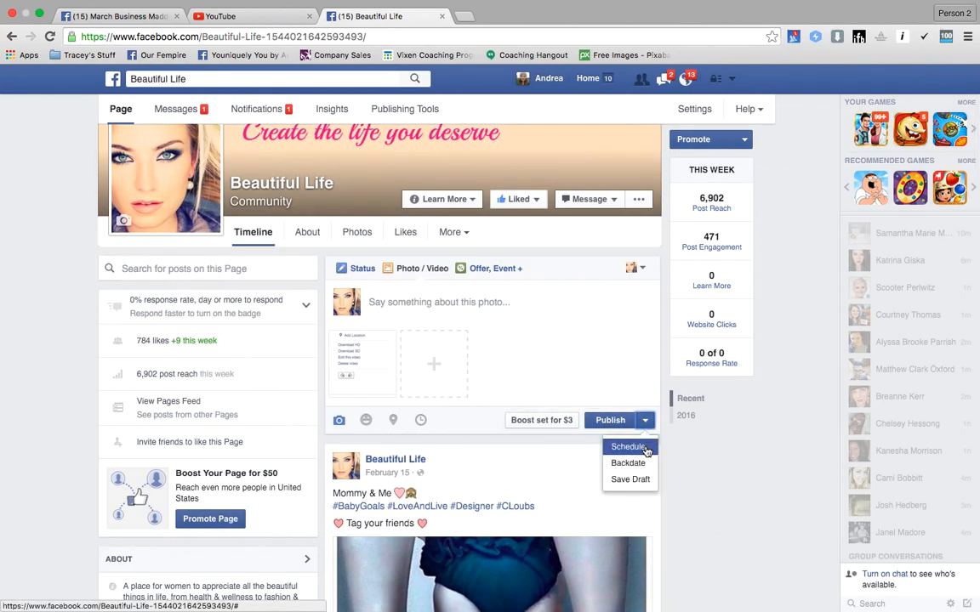
{"action": "left_click", "coordinate": [646, 449]}
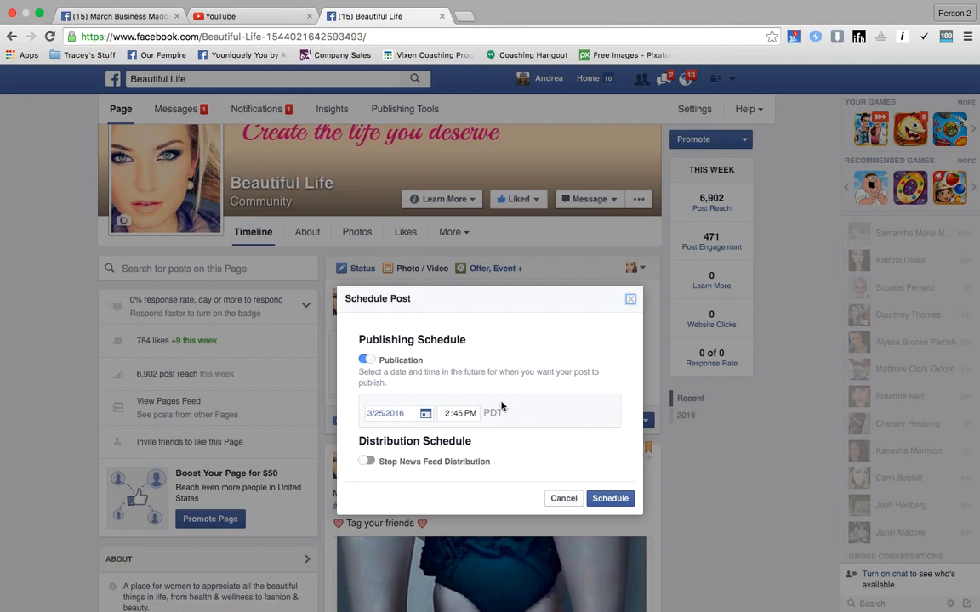
{"action": "left_click", "coordinate": [559, 498]}
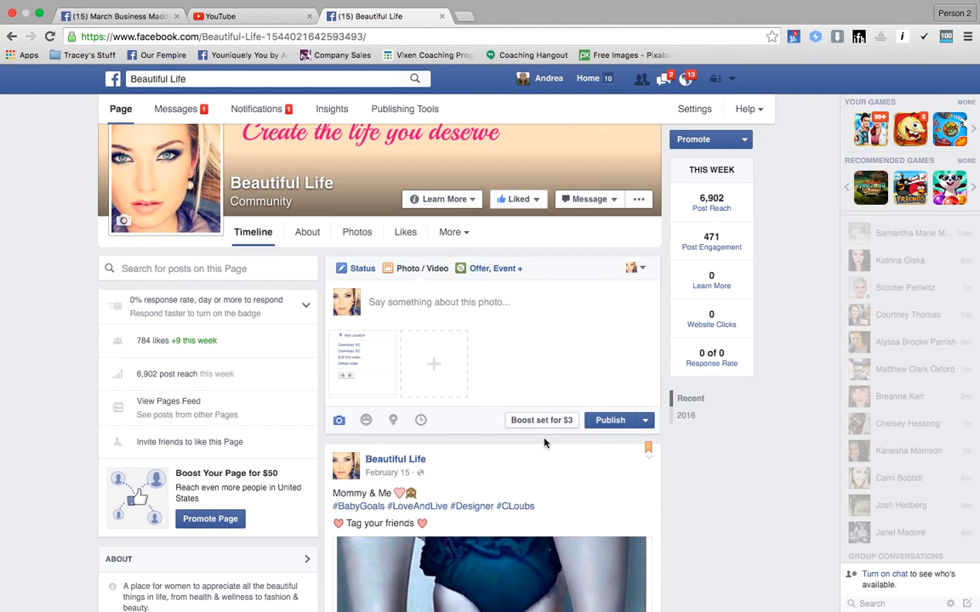
Start creating an ad in Ads Manager, leaving the unfinished photo post
{"action": "scroll", "coordinate": [590, 315], "scroll_direction": "up", "scroll_amount": 1}
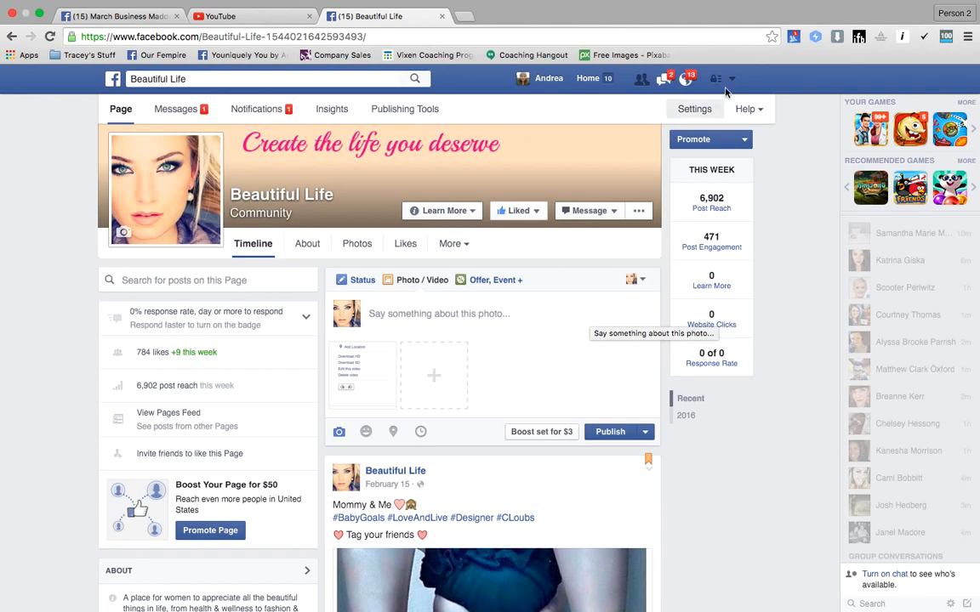
{"action": "left_click", "coordinate": [734, 80]}
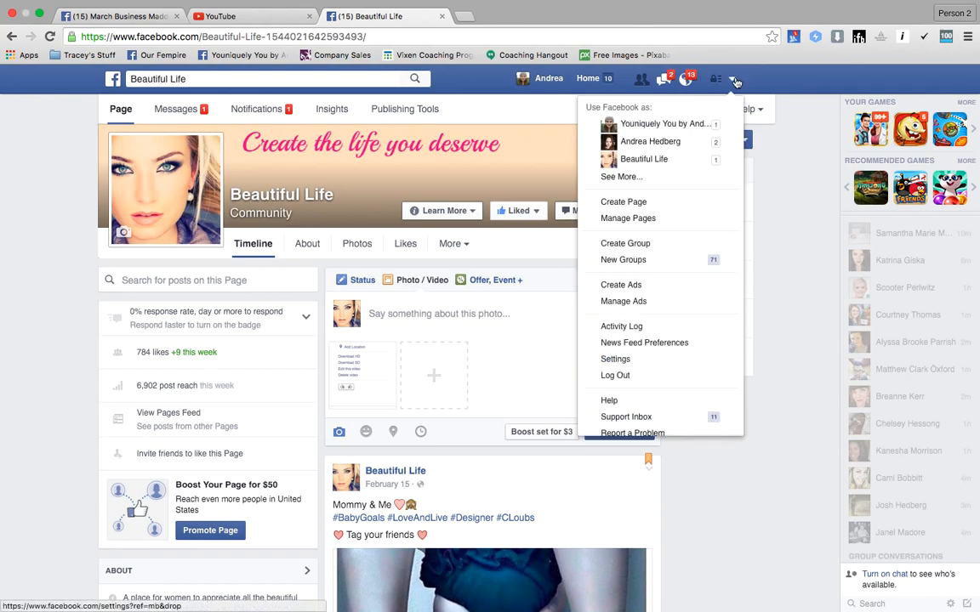
{"action": "left_click", "coordinate": [672, 292]}
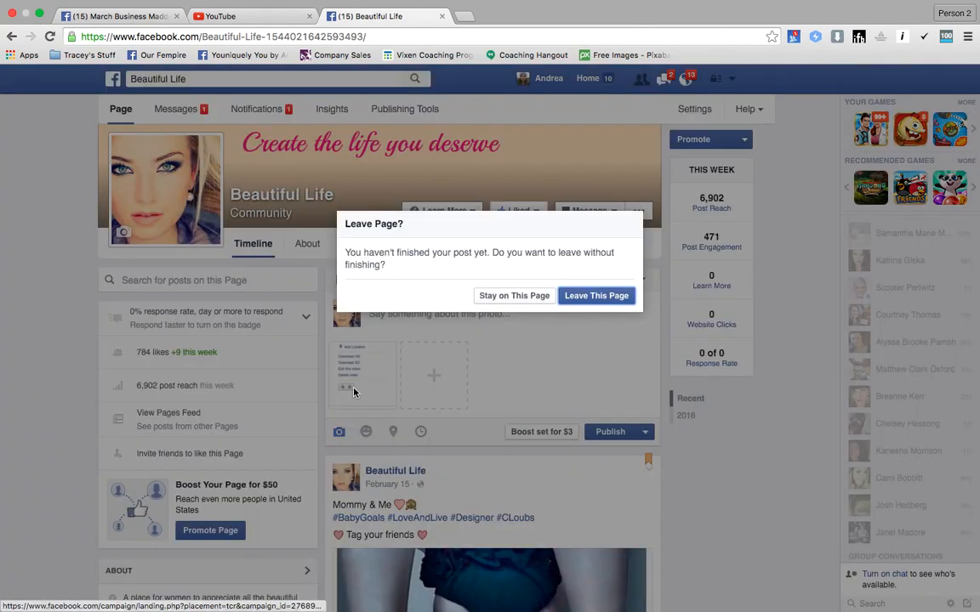
{"action": "left_click", "coordinate": [594, 300]}
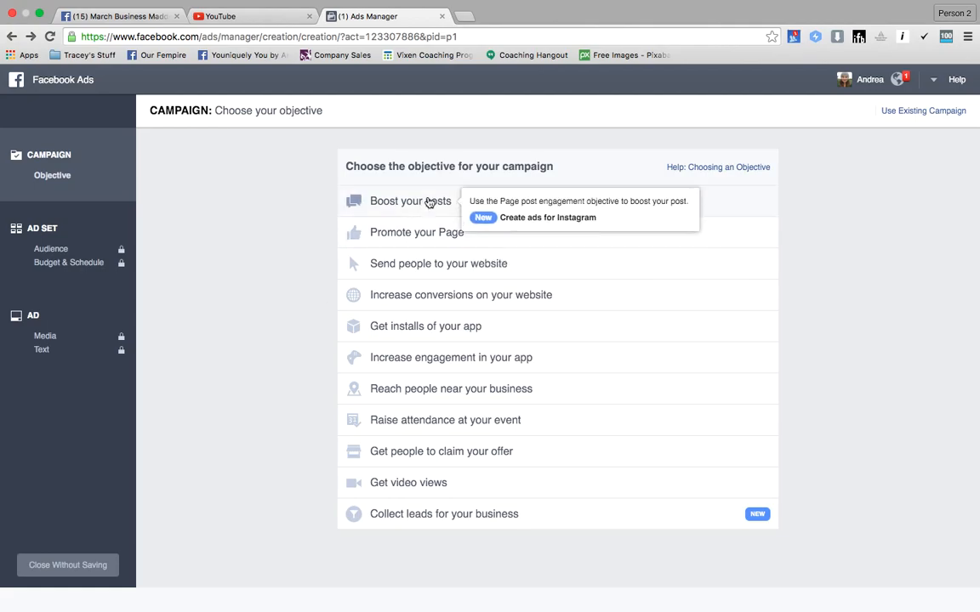
Choose the Boost your posts objective for the Beautiful Life Page and proceed to the ad set's audience and budget
{"action": "left_click", "coordinate": [378, 200]}
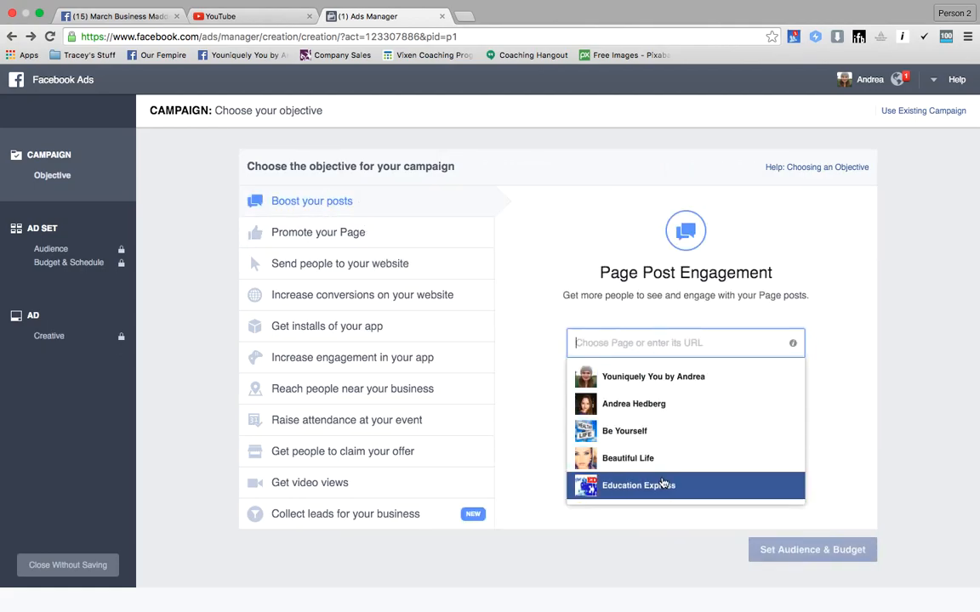
{"action": "left_click", "coordinate": [625, 459]}
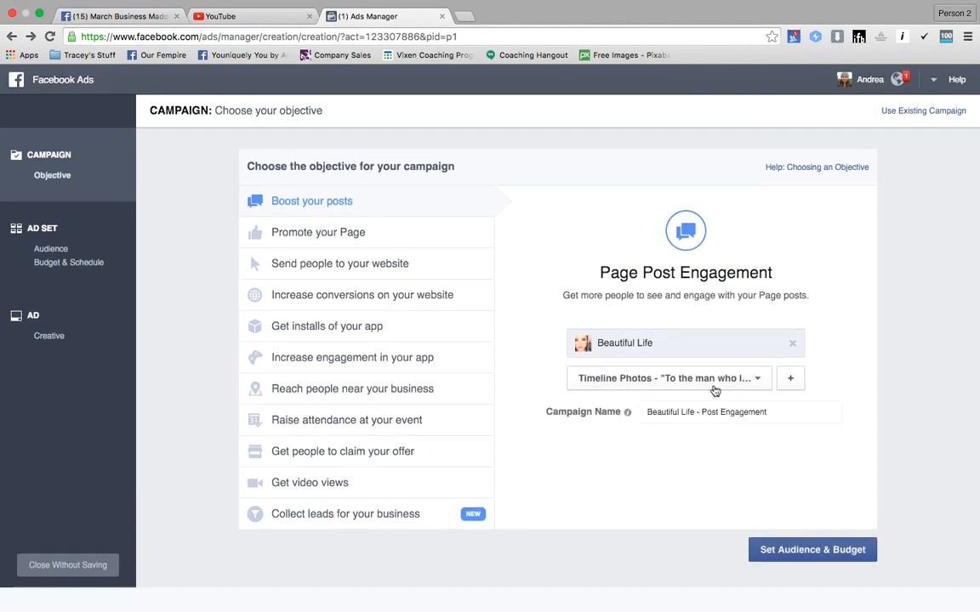
{"action": "left_click", "coordinate": [829, 560]}
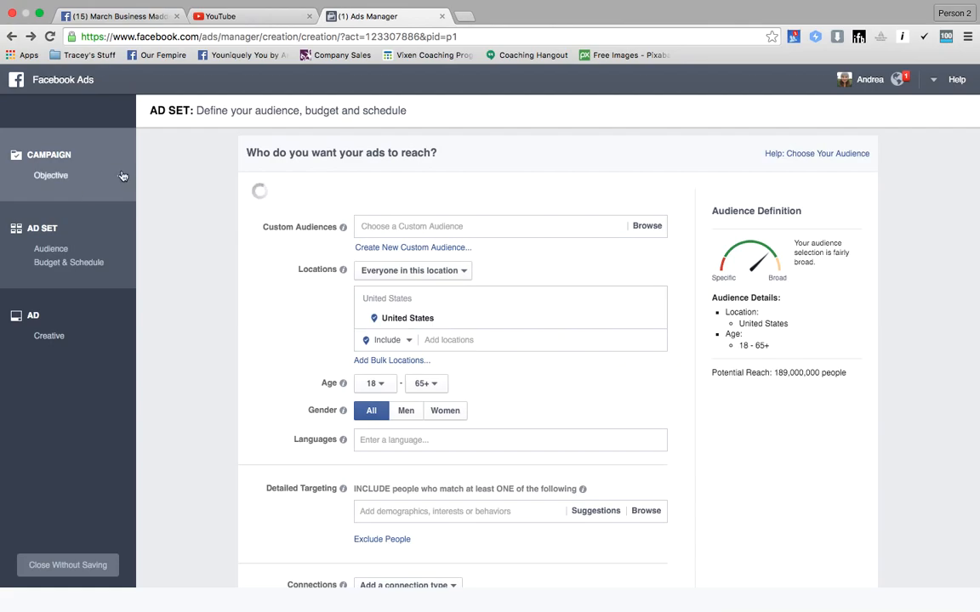
{"action": "left_click", "coordinate": [68, 183]}
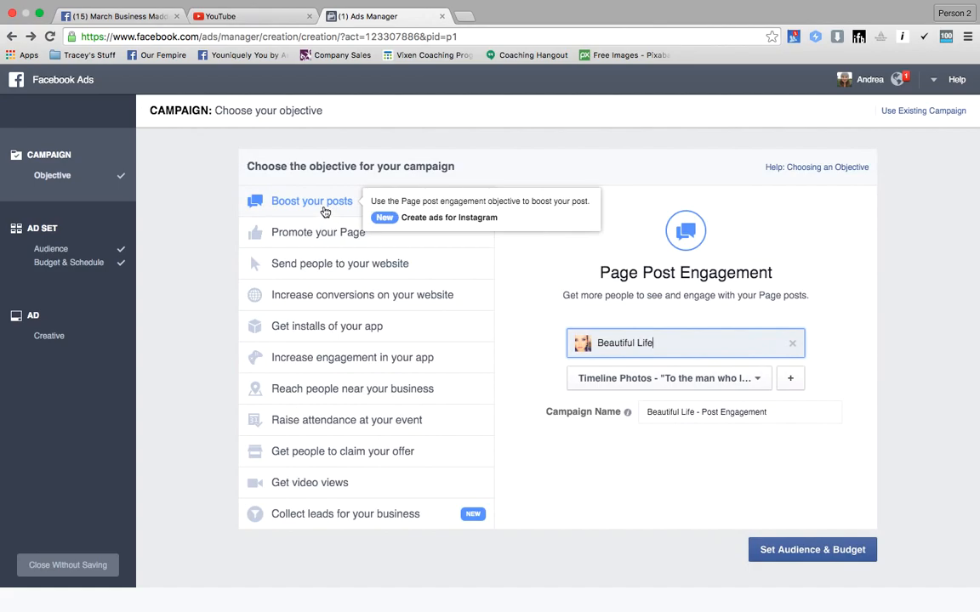
{"action": "left_click", "coordinate": [805, 560]}
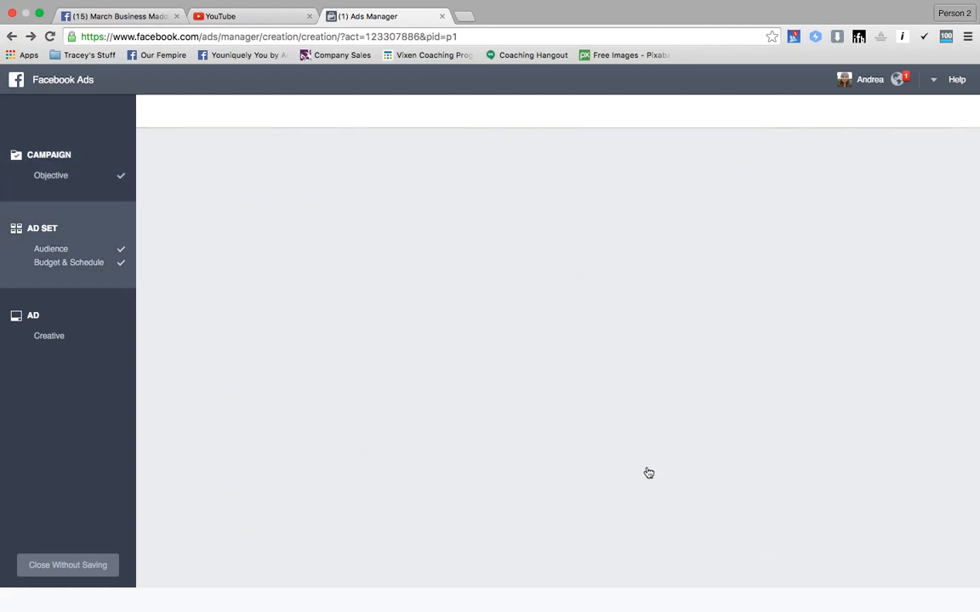
Add English (All) as the ad set audience's language
{"action": "scroll", "coordinate": [600, 425], "scroll_direction": "down", "scroll_amount": 1}
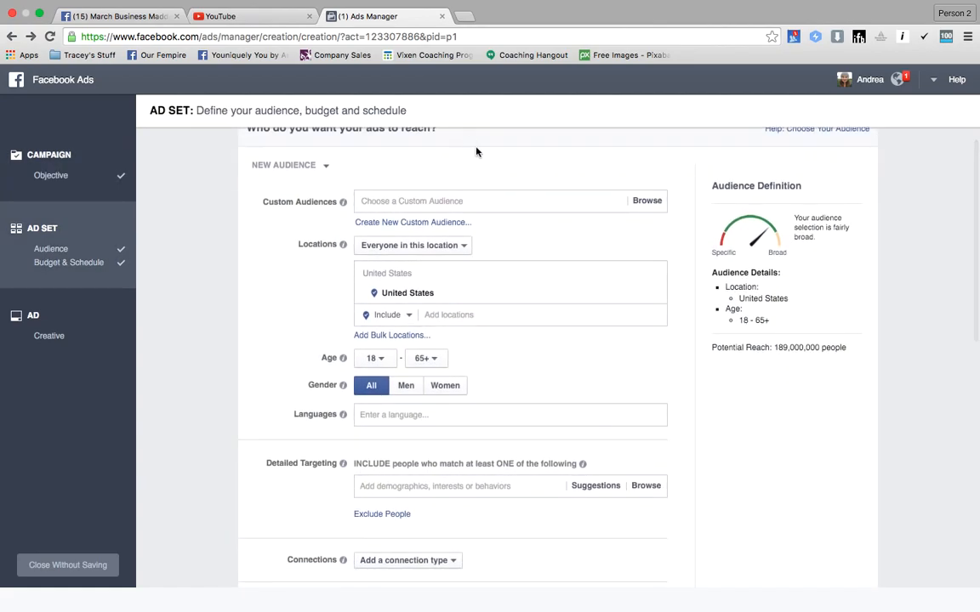
{"action": "left_click", "coordinate": [448, 413]}
{"action": "scroll", "coordinate": [448, 414], "scroll_direction": "down", "scroll_amount": 1}
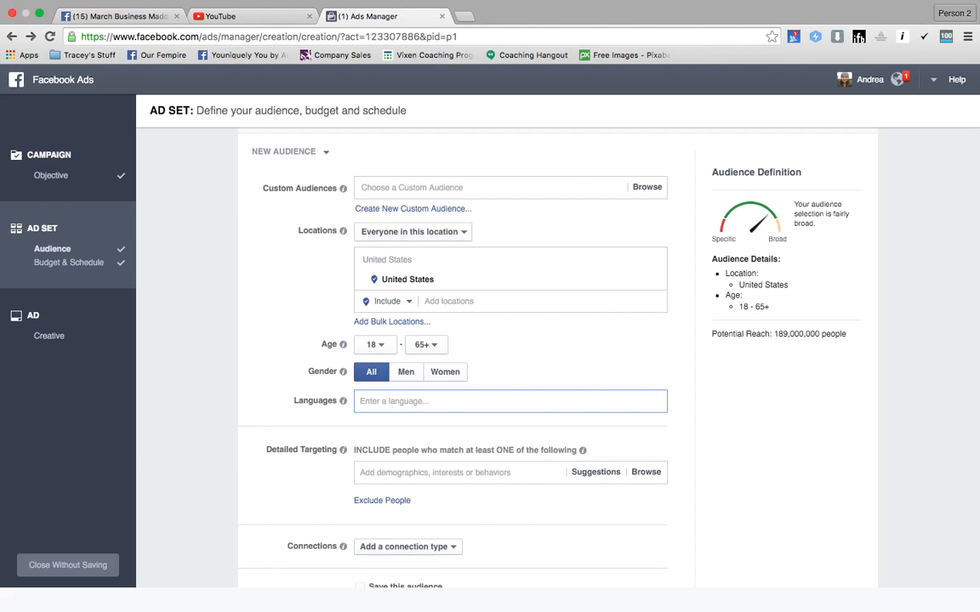
{"action": "type", "text": "En"}
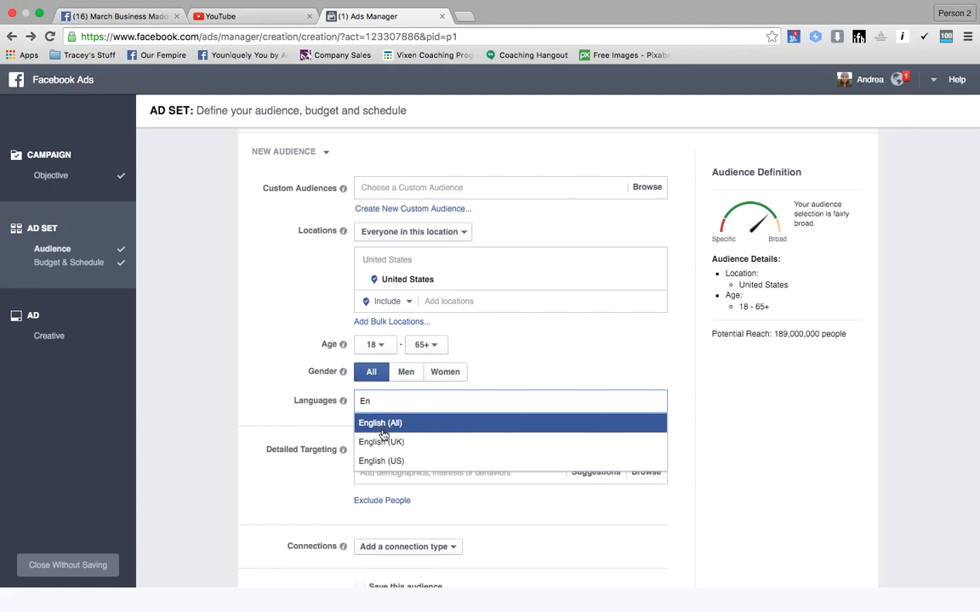
{"action": "left_click", "coordinate": [409, 424]}
{"action": "scroll", "coordinate": [490, 466], "scroll_direction": "down", "scroll_amount": 1}
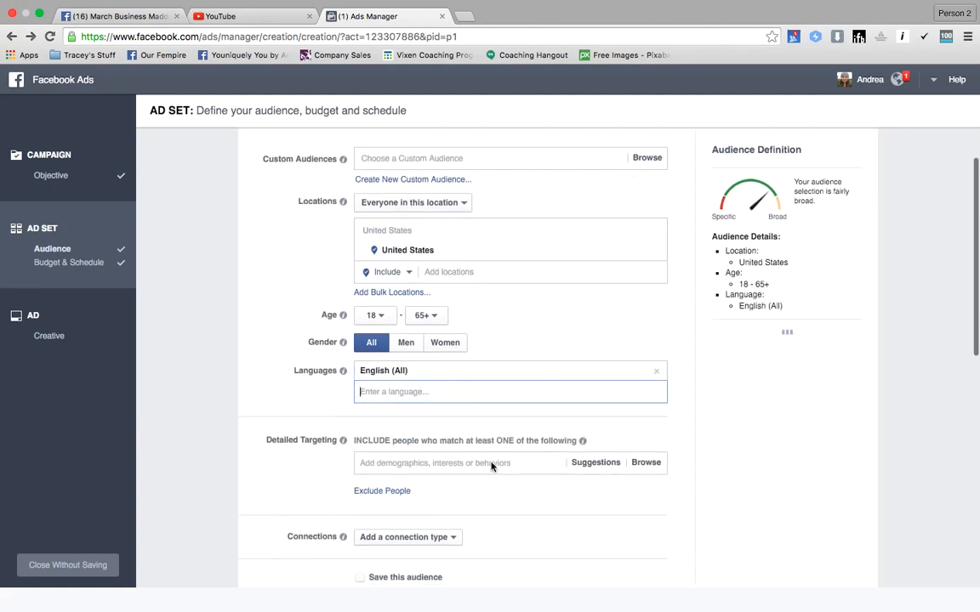
Replace the United States with Spain as the ad set audience's location
{"action": "left_click", "coordinate": [654, 226]}
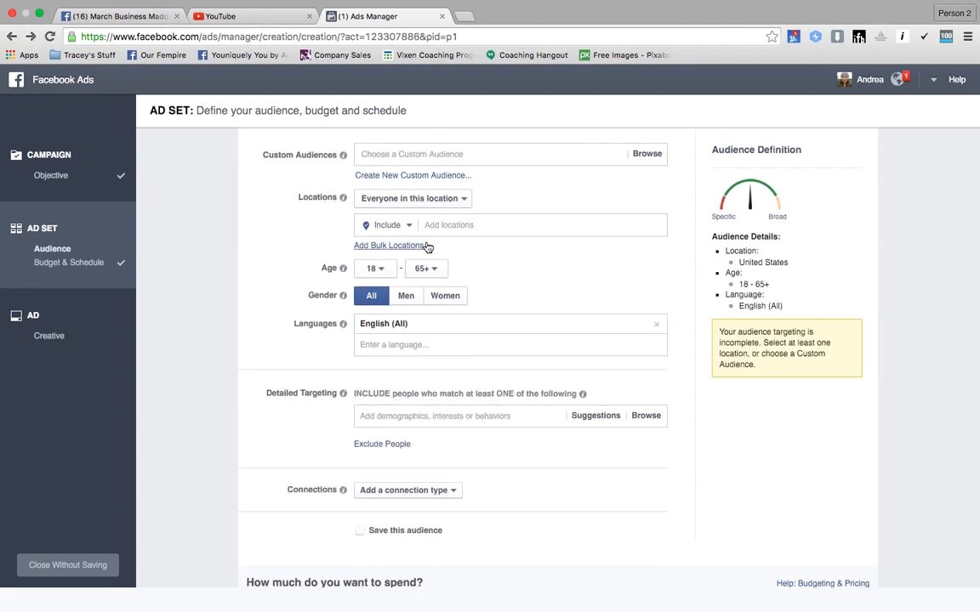
{"action": "left_click", "coordinate": [485, 226]}
{"action": "type", "text": "Spai"}
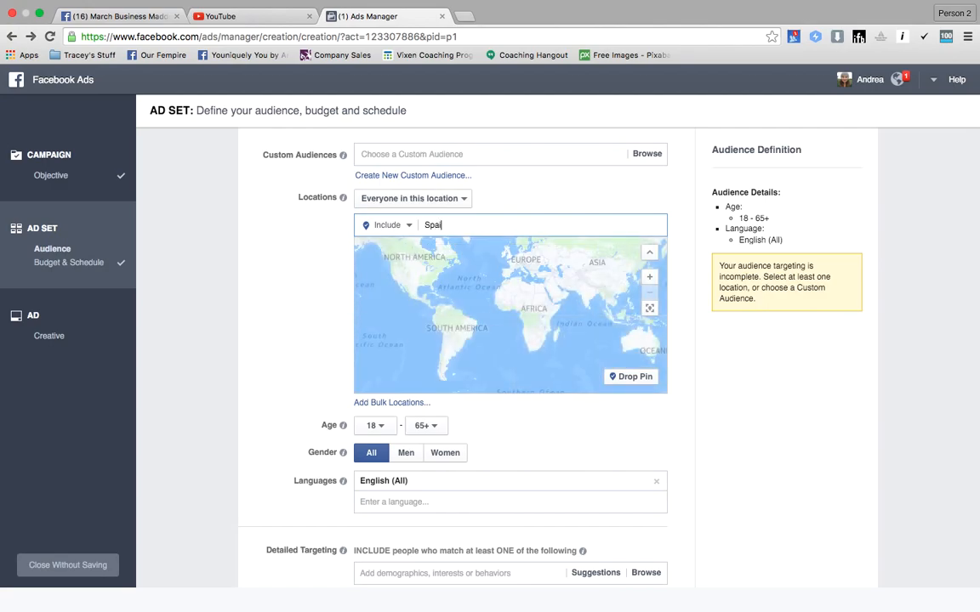
{"action": "left_click", "coordinate": [466, 259]}
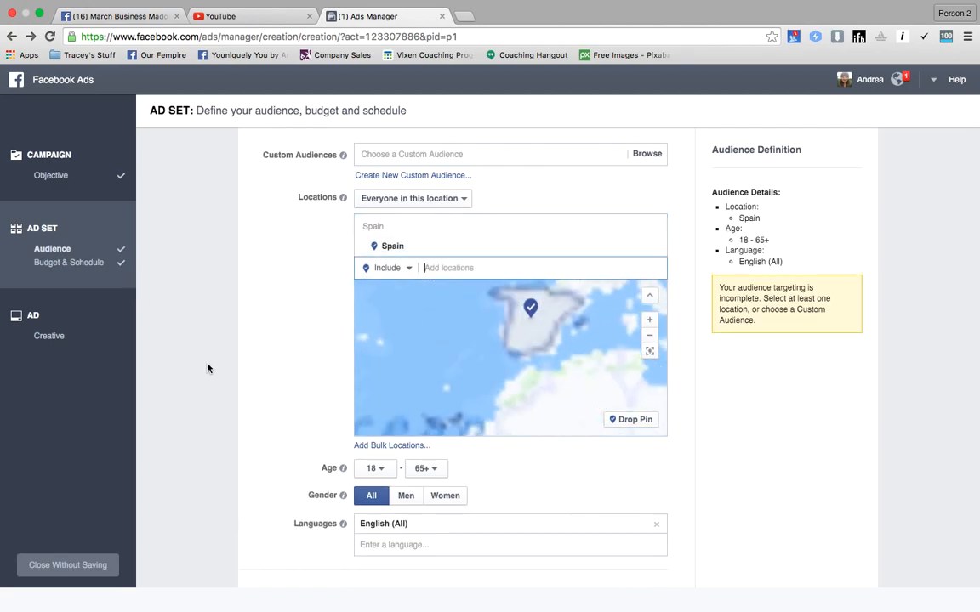
Limit the ad set audience to women with a minimum age of 21
{"action": "scroll", "coordinate": [207, 367], "scroll_direction": "down", "scroll_amount": 2}
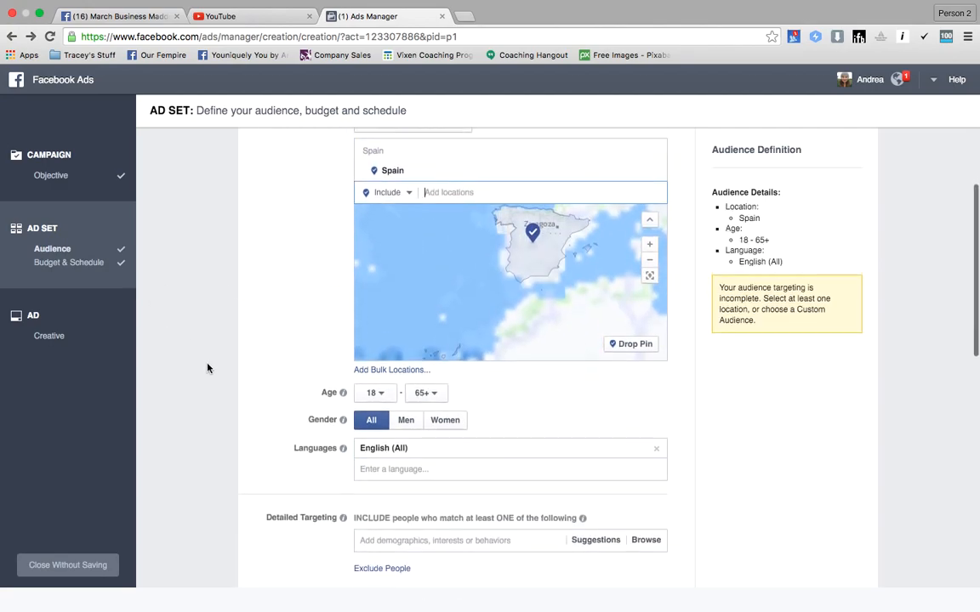
{"action": "left_click", "coordinate": [448, 419]}
{"action": "left_click", "coordinate": [375, 390]}
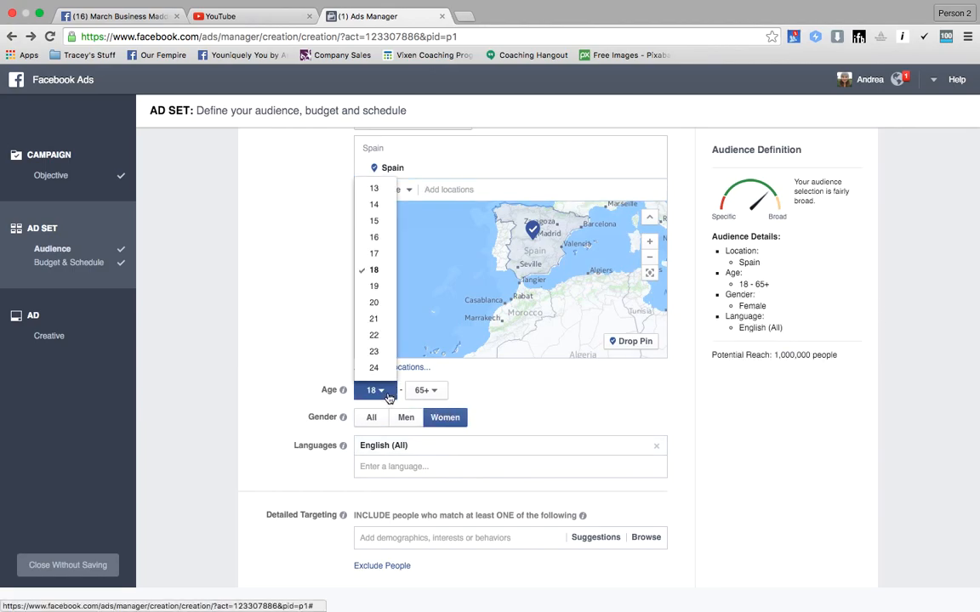
{"action": "left_click", "coordinate": [374, 320]}
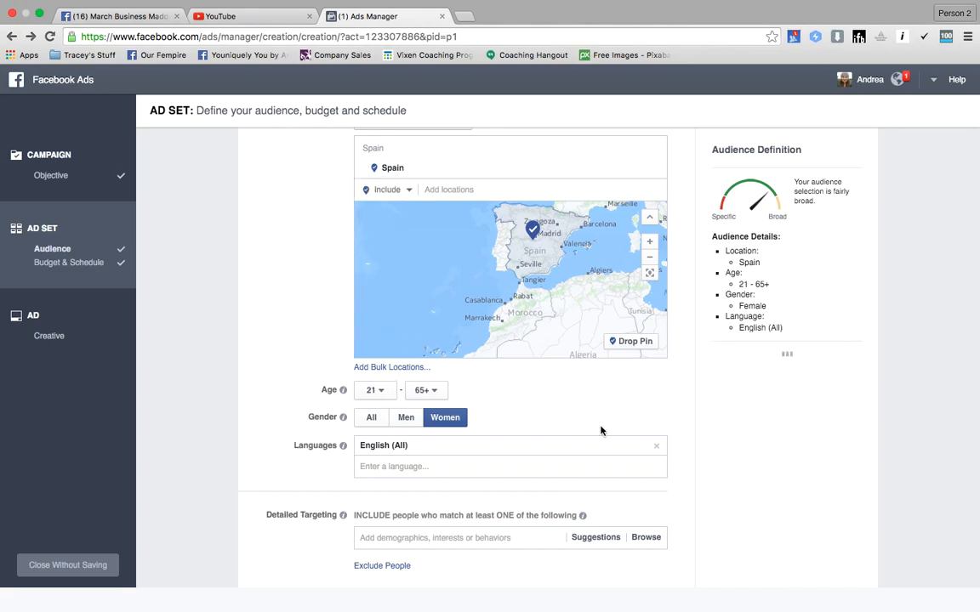
Browse the detailed targeting categories and include the Advertising interest under Business and industry
{"action": "scroll", "coordinate": [605, 430], "scroll_direction": "down", "scroll_amount": 1}
{"action": "scroll", "coordinate": [578, 374], "scroll_direction": "down", "scroll_amount": 2}
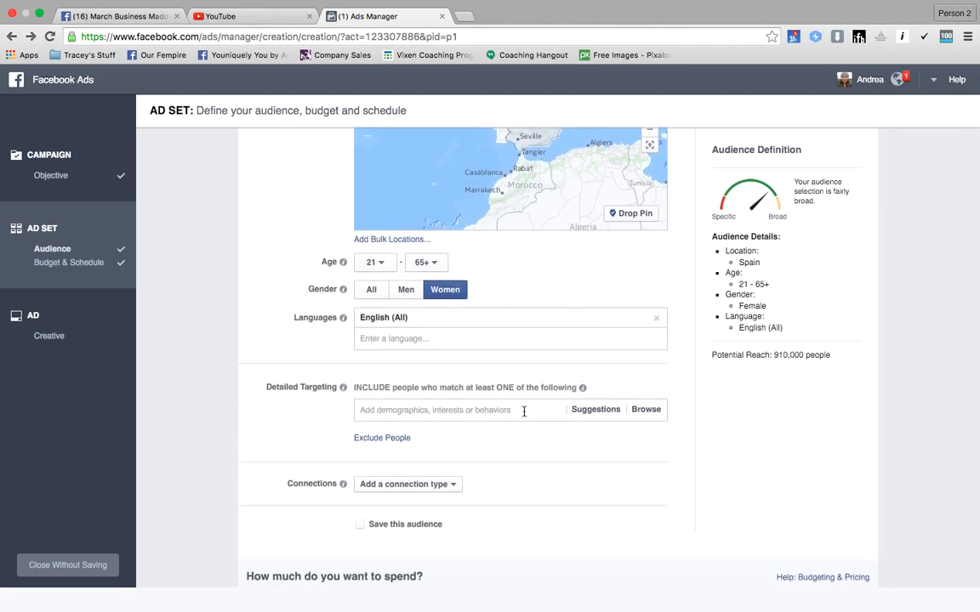
{"action": "left_click", "coordinate": [524, 411]}
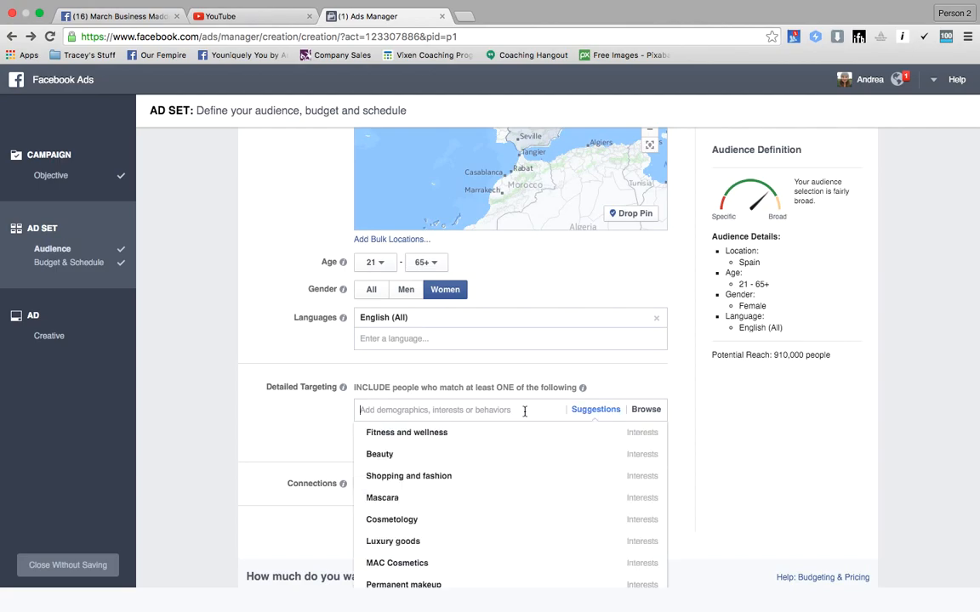
{"action": "left_click", "coordinate": [646, 410]}
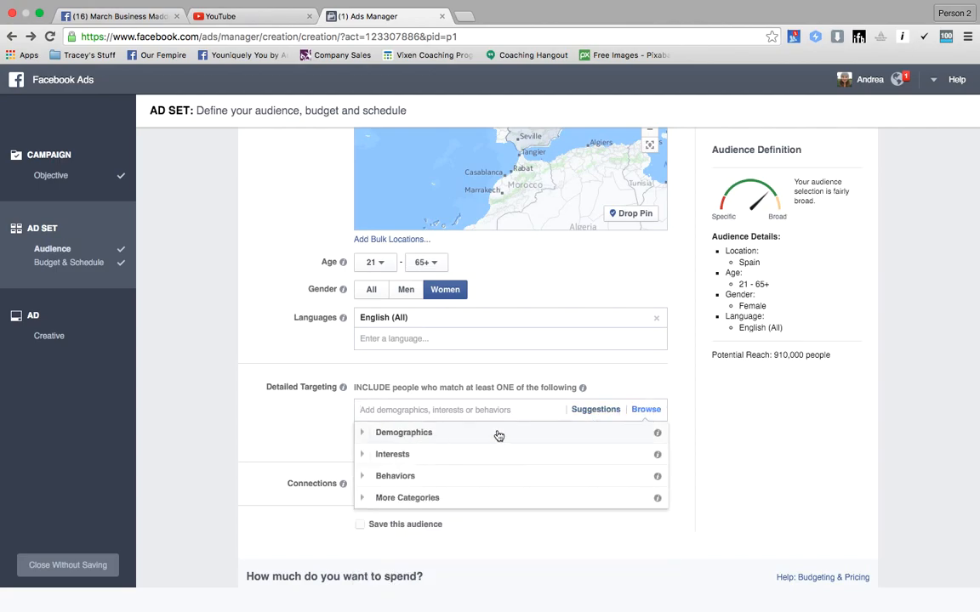
{"action": "mouse_move", "coordinate": [658, 435]}
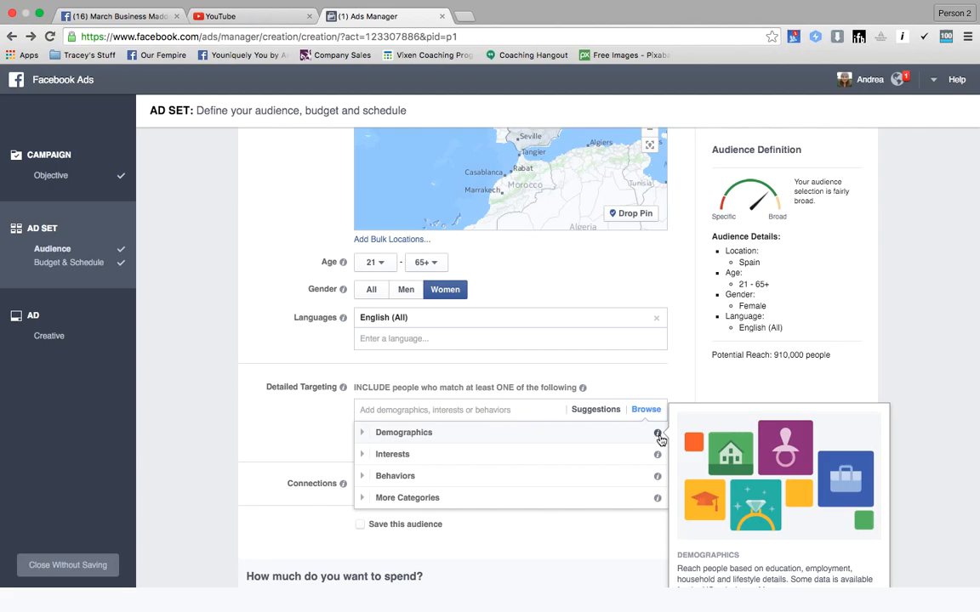
{"action": "mouse_move", "coordinate": [660, 457]}
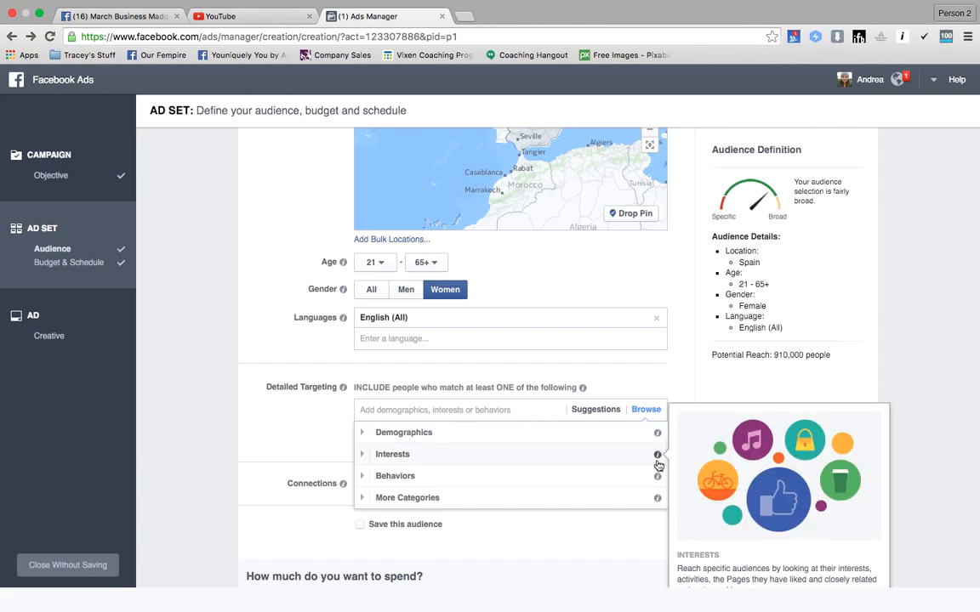
{"action": "mouse_move", "coordinate": [660, 479]}
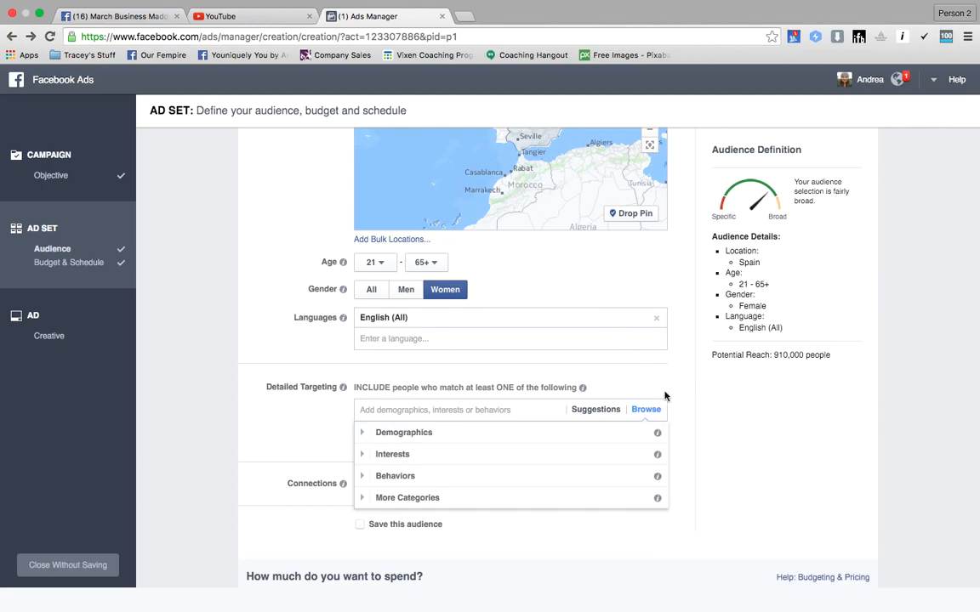
{"action": "left_click", "coordinate": [369, 454]}
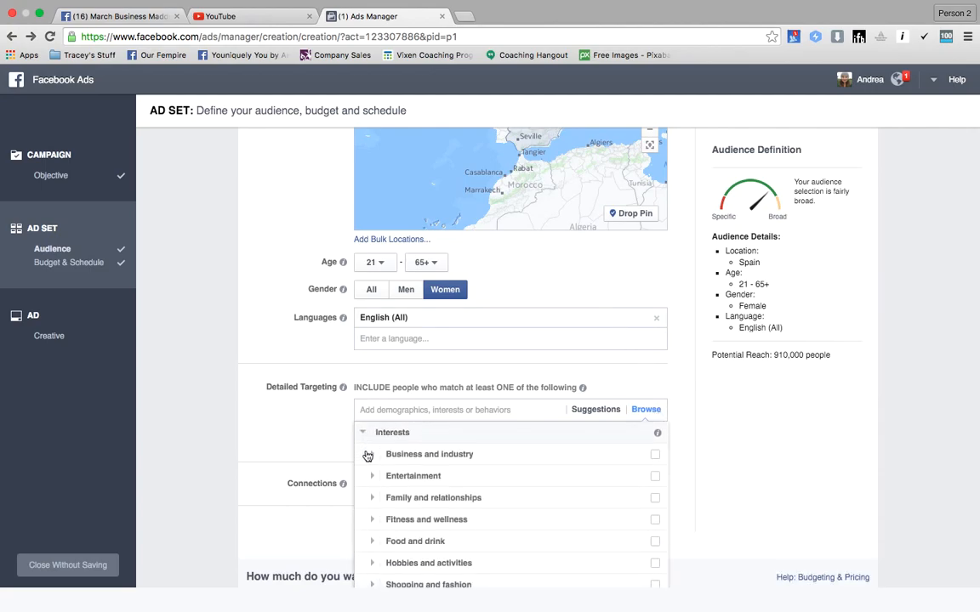
{"action": "left_click", "coordinate": [368, 460]}
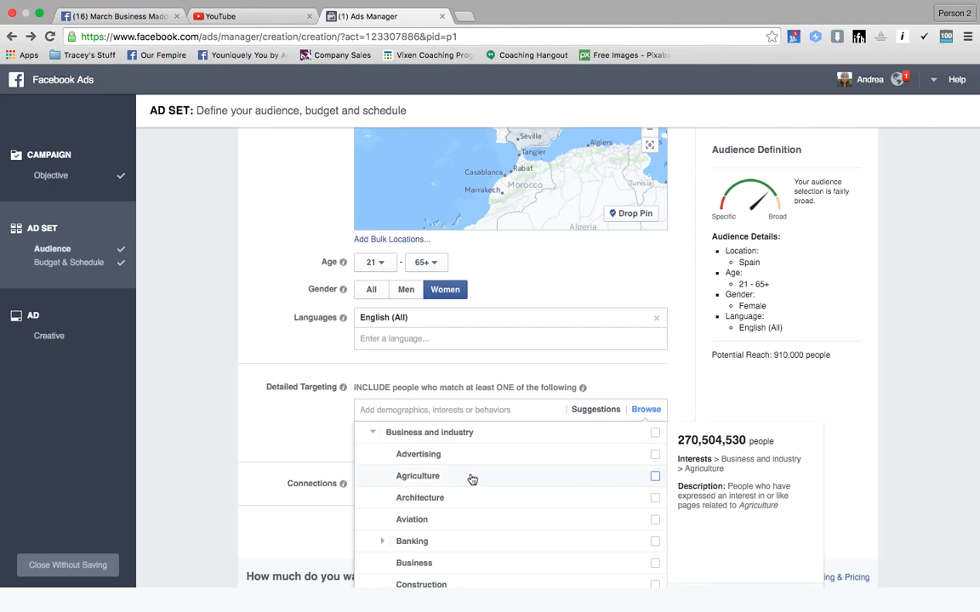
{"action": "left_click", "coordinate": [602, 461]}
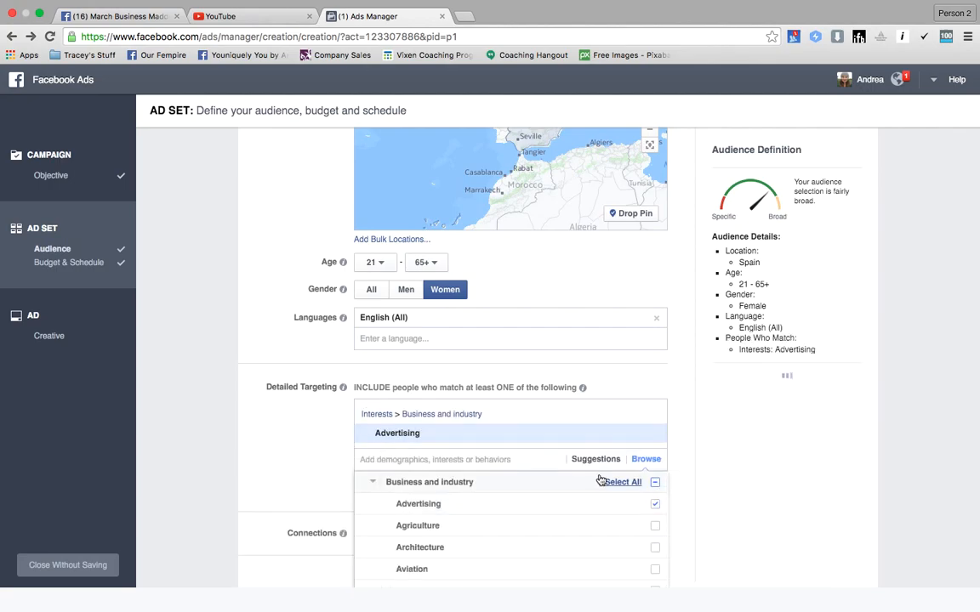
{"action": "left_click", "coordinate": [261, 381]}
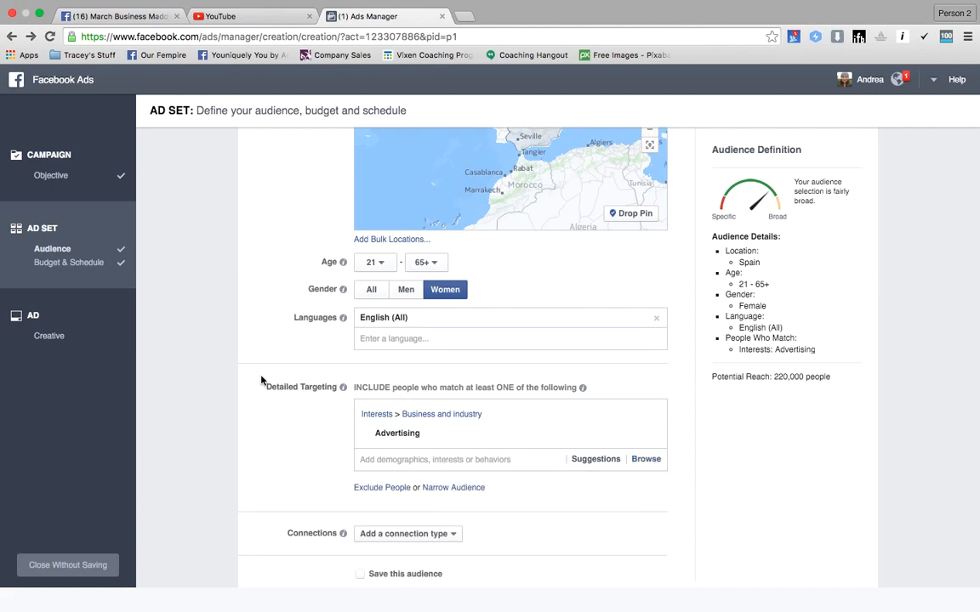
Try excluding people with the suggested Beauty interest from the detailed targeting, and remove that exclusion
{"action": "scroll", "coordinate": [261, 380], "scroll_direction": "down", "scroll_amount": 2}
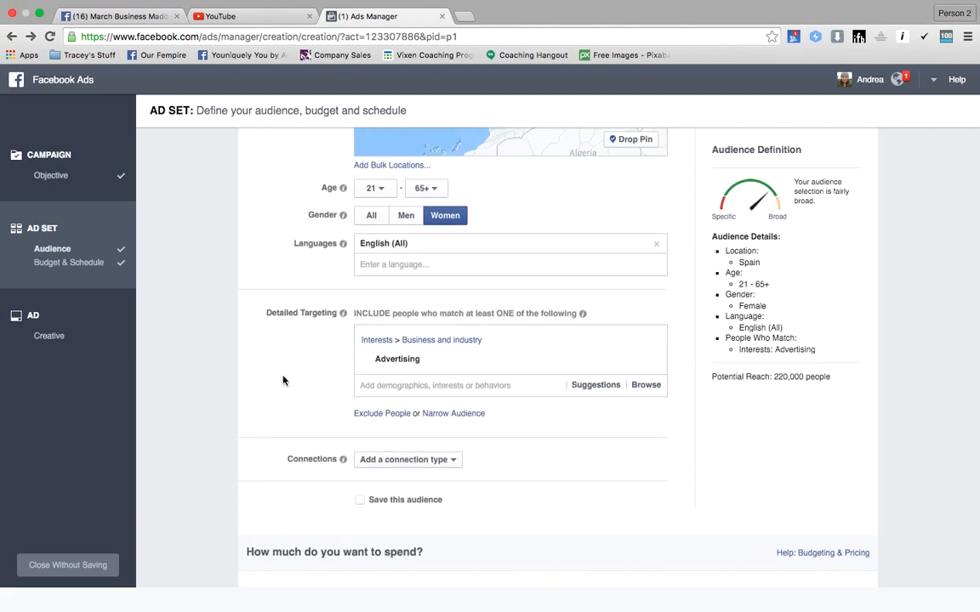
{"action": "left_click", "coordinate": [382, 415]}
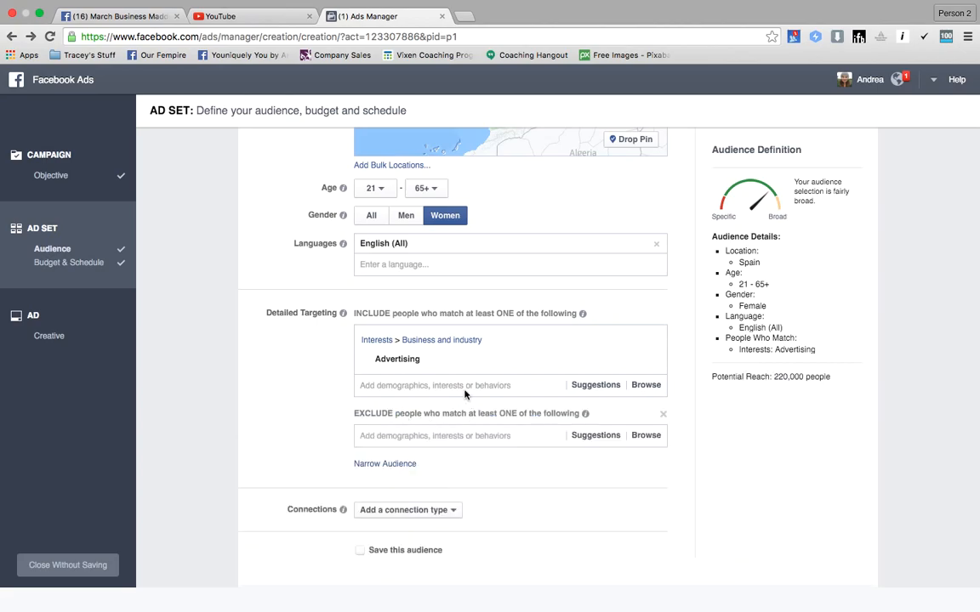
{"action": "left_click", "coordinate": [491, 437]}
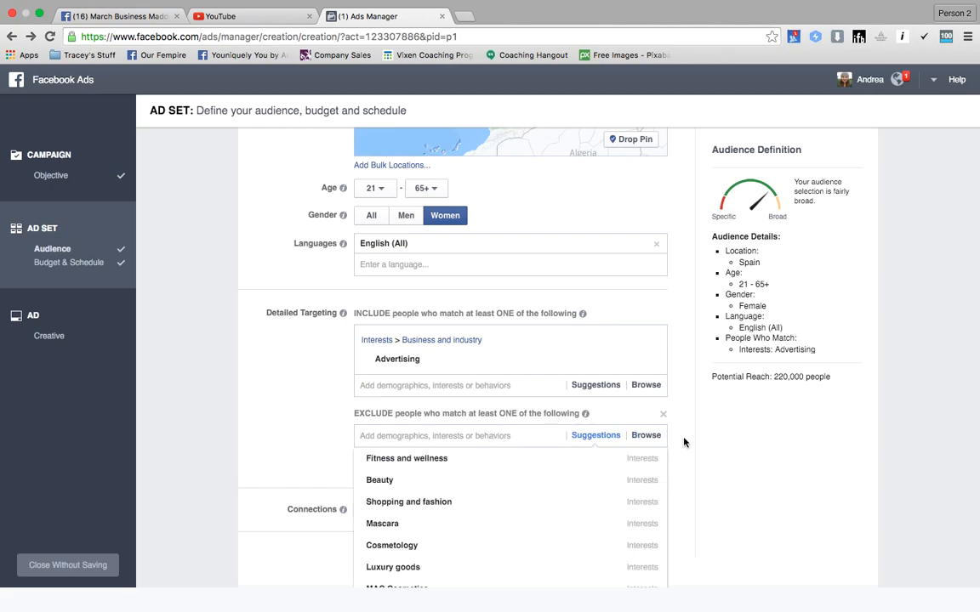
{"action": "left_click", "coordinate": [466, 482]}
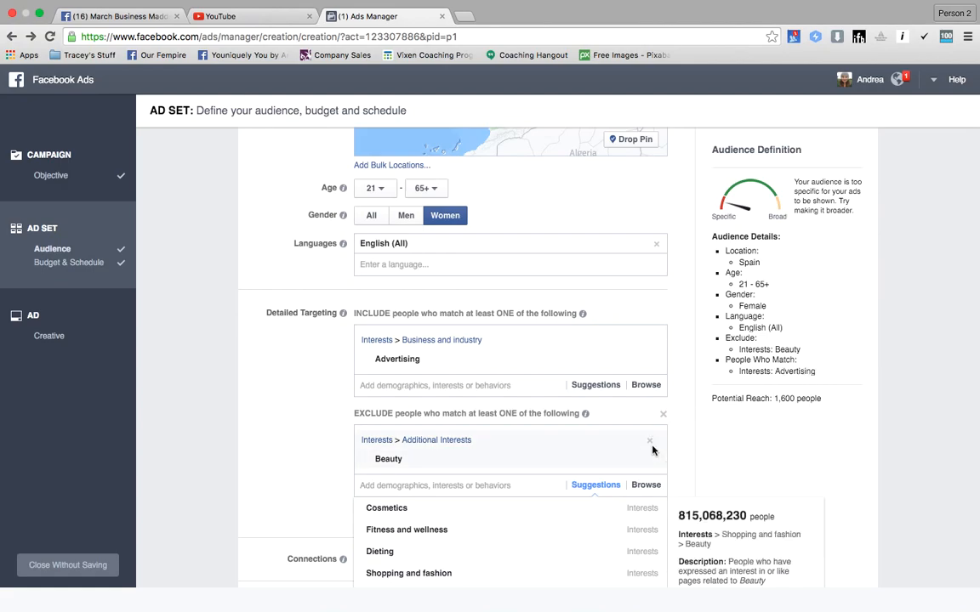
{"action": "left_click", "coordinate": [649, 442]}
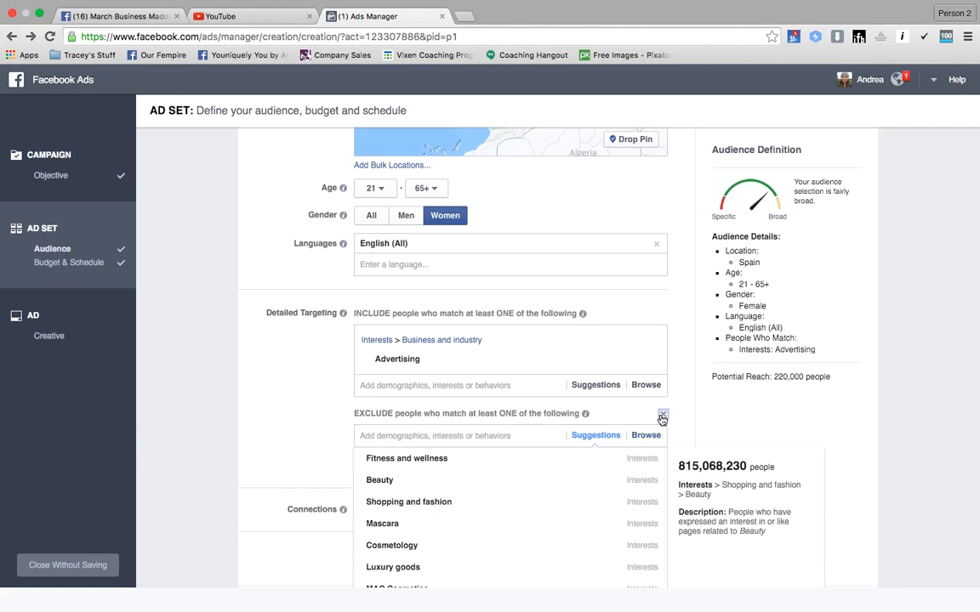
{"action": "left_click", "coordinate": [663, 417]}
Add a Facebook Pages connection that excludes people who like the Beautiful Life Page
{"action": "left_click", "coordinate": [455, 460]}
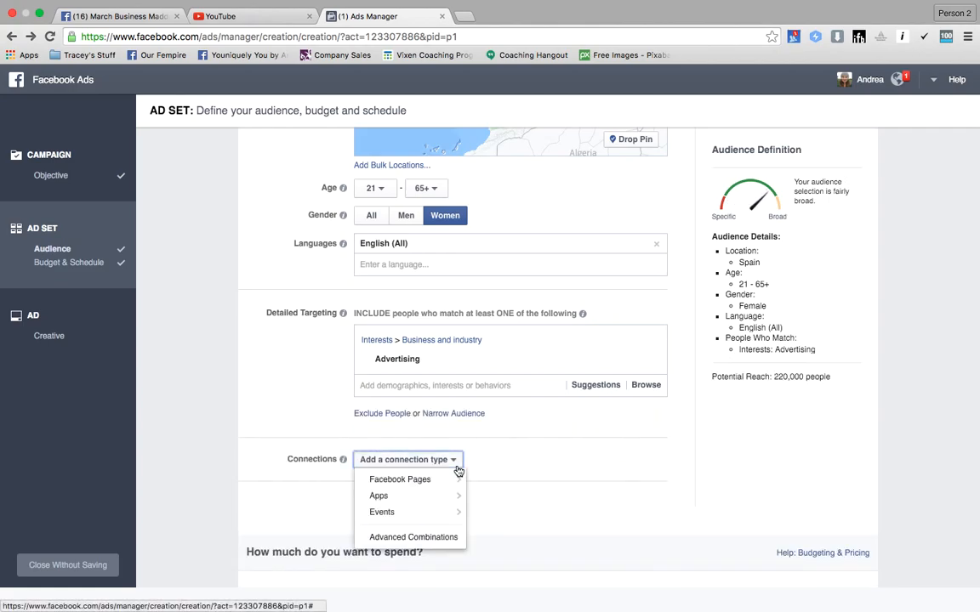
{"action": "mouse_move", "coordinate": [459, 482]}
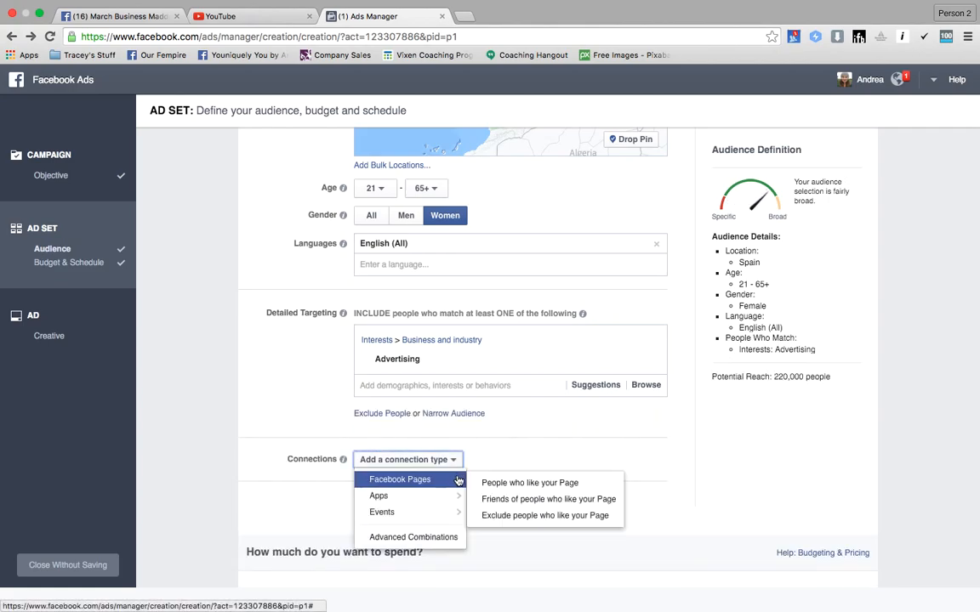
{"action": "left_click", "coordinate": [542, 516]}
{"action": "type", "text": "Beau"}
{"action": "left_click", "coordinate": [439, 523]}
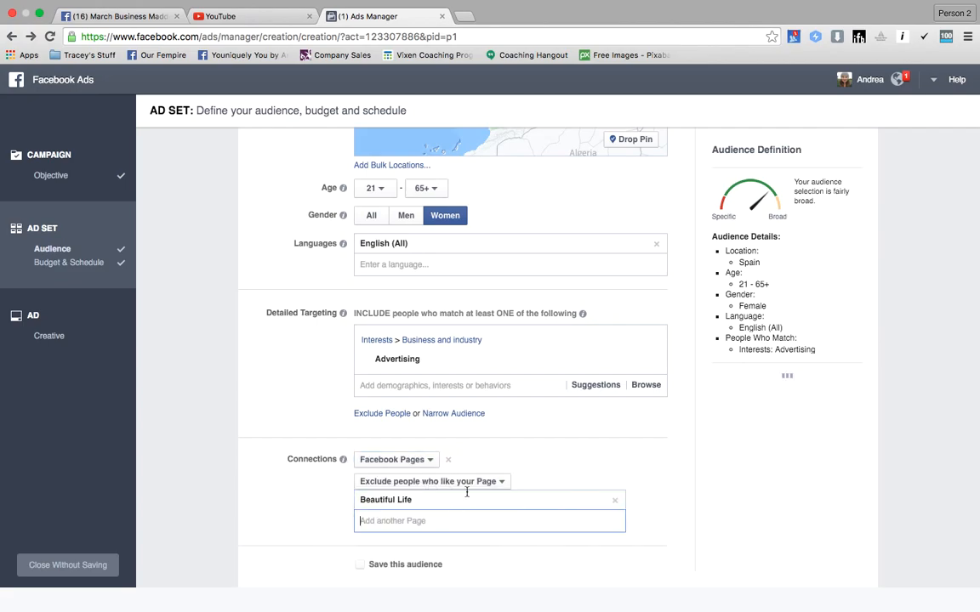
Switch the ad set's budget type to Lifetime Budget
{"action": "scroll", "coordinate": [552, 428], "scroll_direction": "down", "scroll_amount": 3}
{"action": "scroll", "coordinate": [551, 425], "scroll_direction": "up", "scroll_amount": 4}
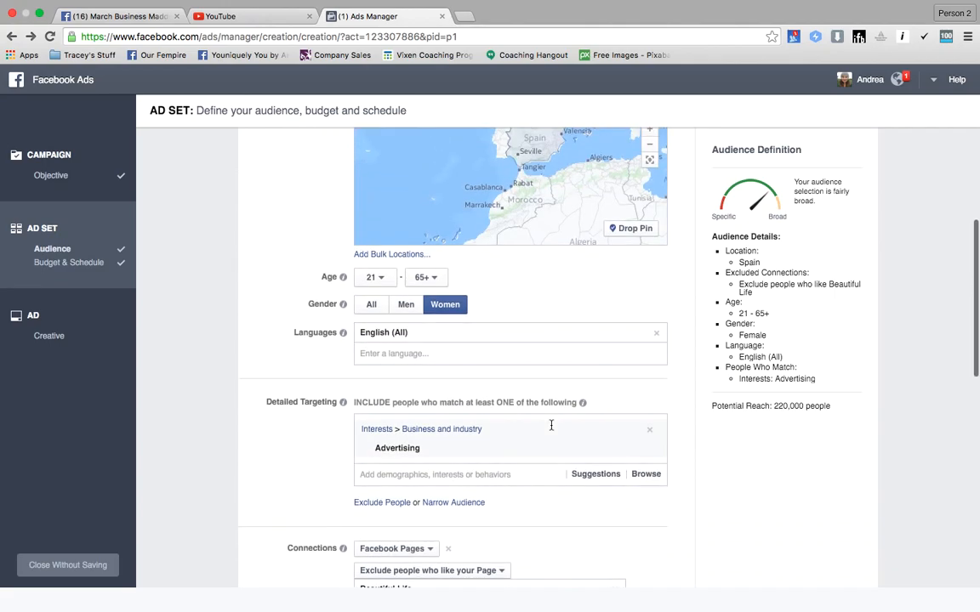
{"action": "scroll", "coordinate": [551, 424], "scroll_direction": "up", "scroll_amount": 2}
{"action": "scroll", "coordinate": [612, 422], "scroll_direction": "down", "scroll_amount": 2}
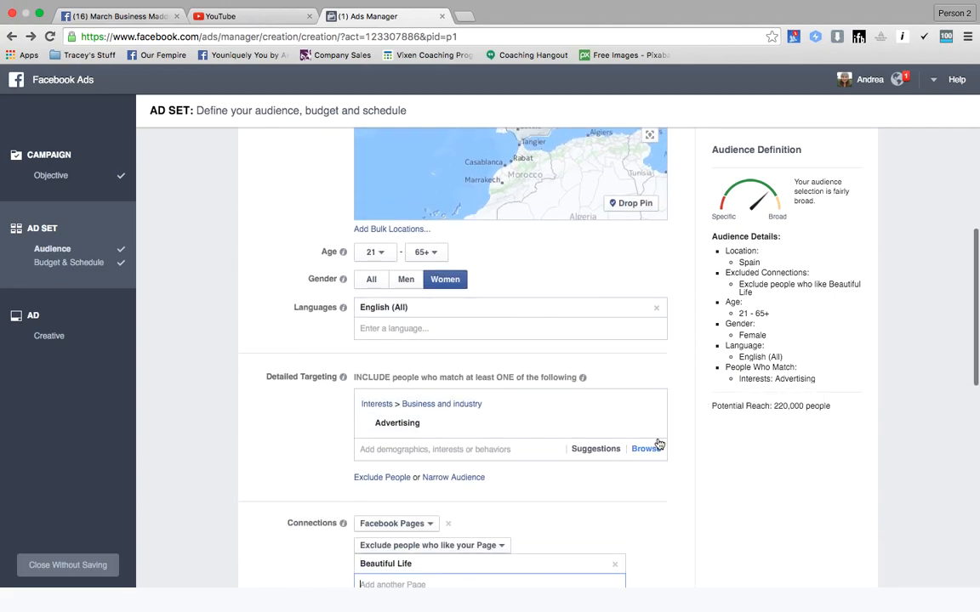
{"action": "scroll", "coordinate": [655, 383], "scroll_direction": "down", "scroll_amount": 10}
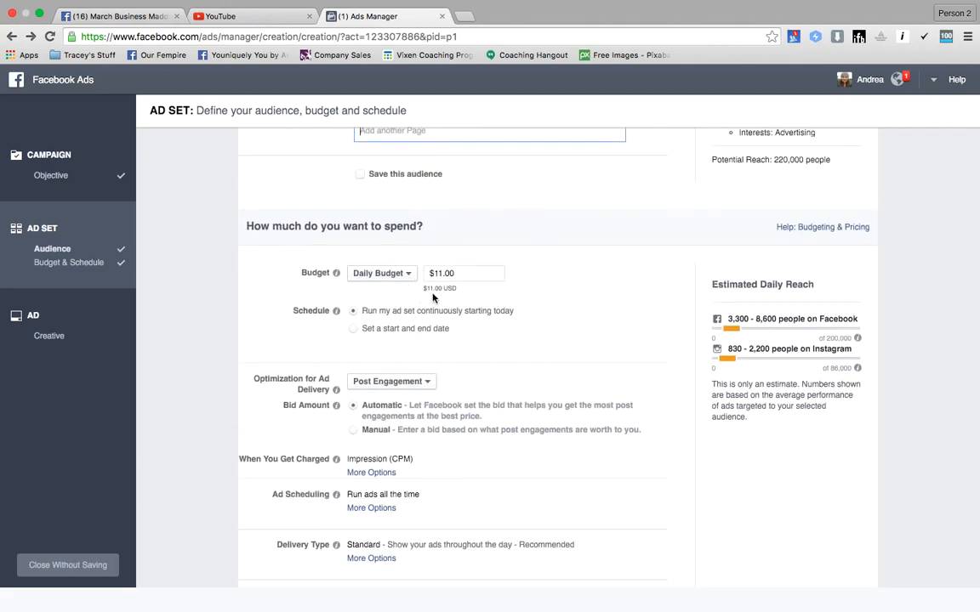
{"action": "left_click", "coordinate": [381, 273]}
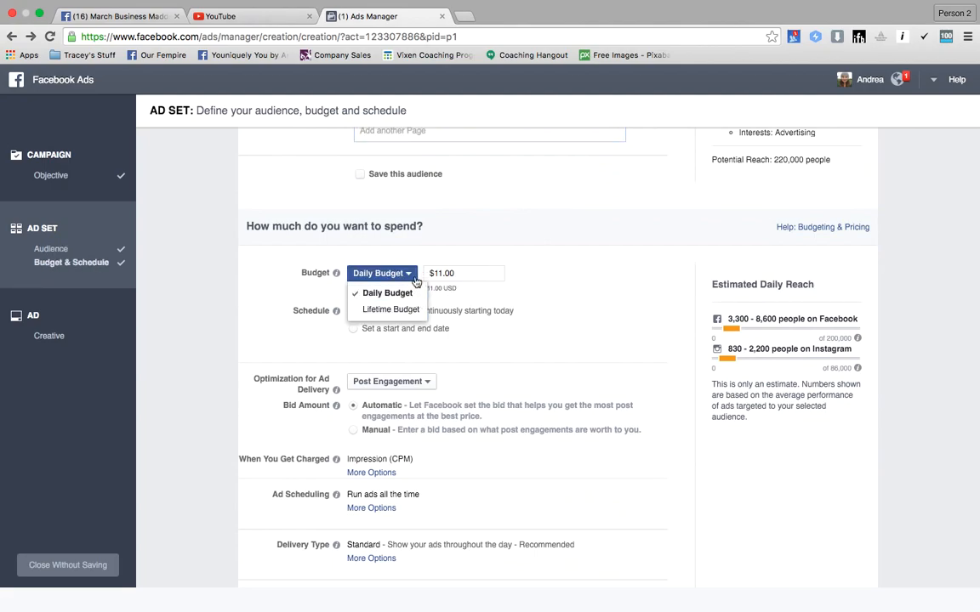
{"action": "left_click", "coordinate": [408, 310]}
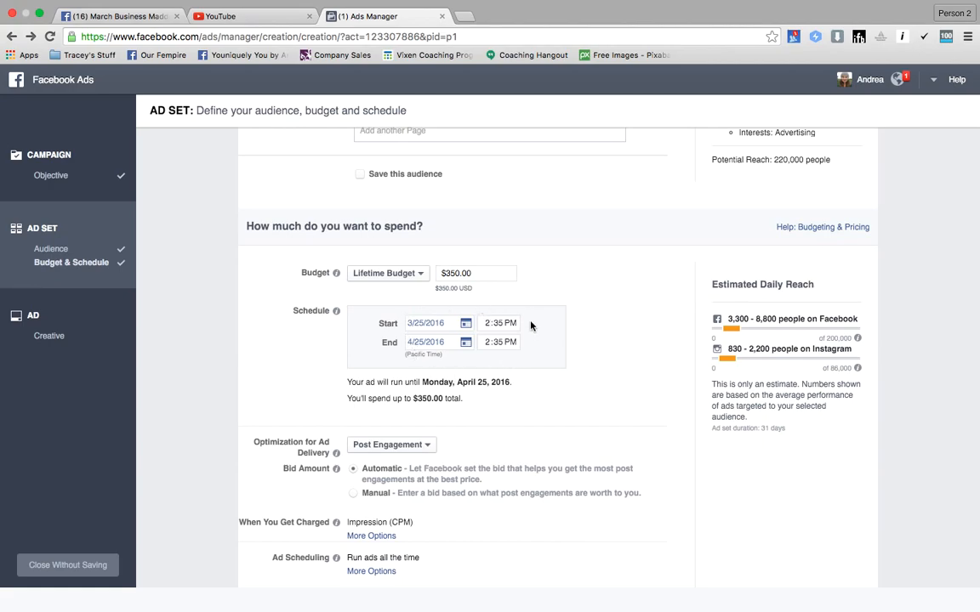
Review the ad set's budget, schedule, estimated daily reach, audience details and delivery options down to the ad set name
{"action": "scroll", "coordinate": [478, 329], "scroll_direction": "down", "scroll_amount": 5}
{"action": "scroll", "coordinate": [477, 328], "scroll_direction": "up", "scroll_amount": 3}
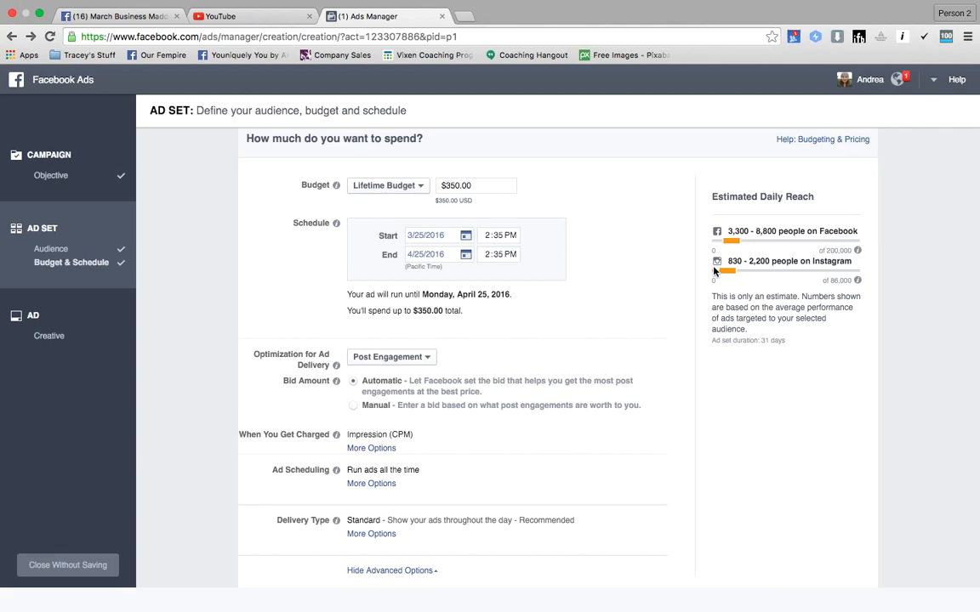
{"action": "scroll", "coordinate": [665, 344], "scroll_direction": "up", "scroll_amount": 5}
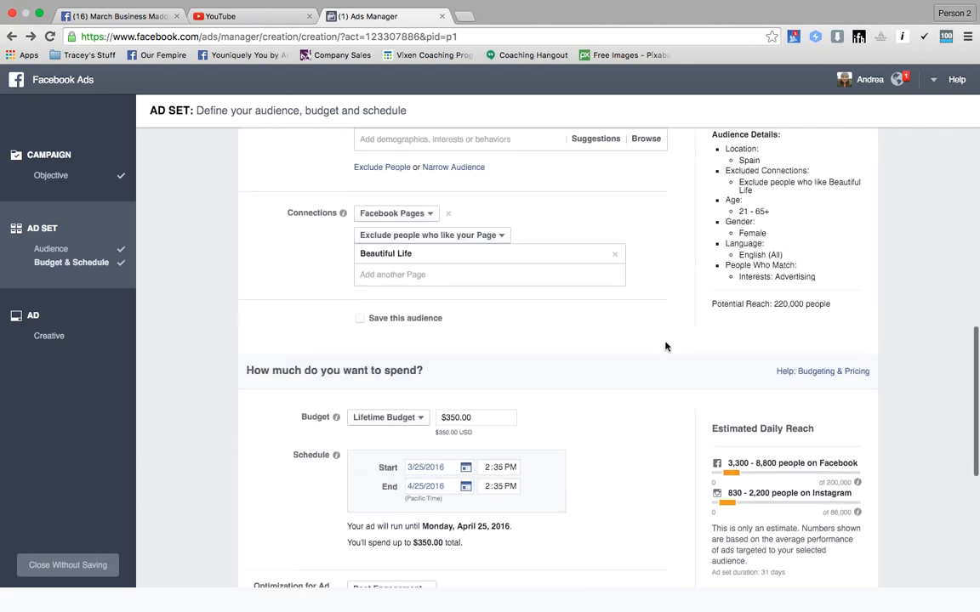
{"action": "scroll", "coordinate": [666, 344], "scroll_direction": "up", "scroll_amount": 1}
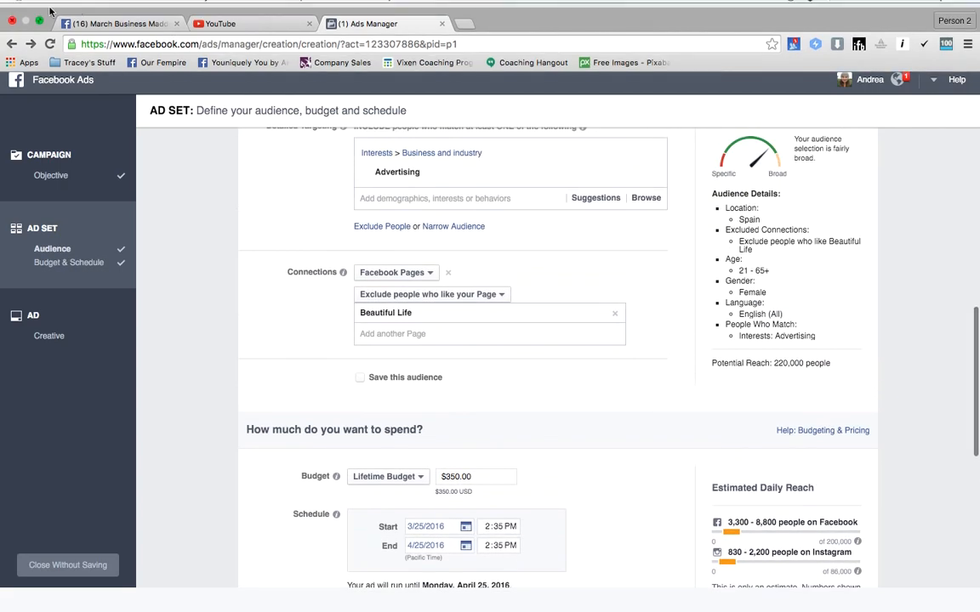
{"action": "scroll", "coordinate": [633, 250], "scroll_direction": "down", "scroll_amount": 7}
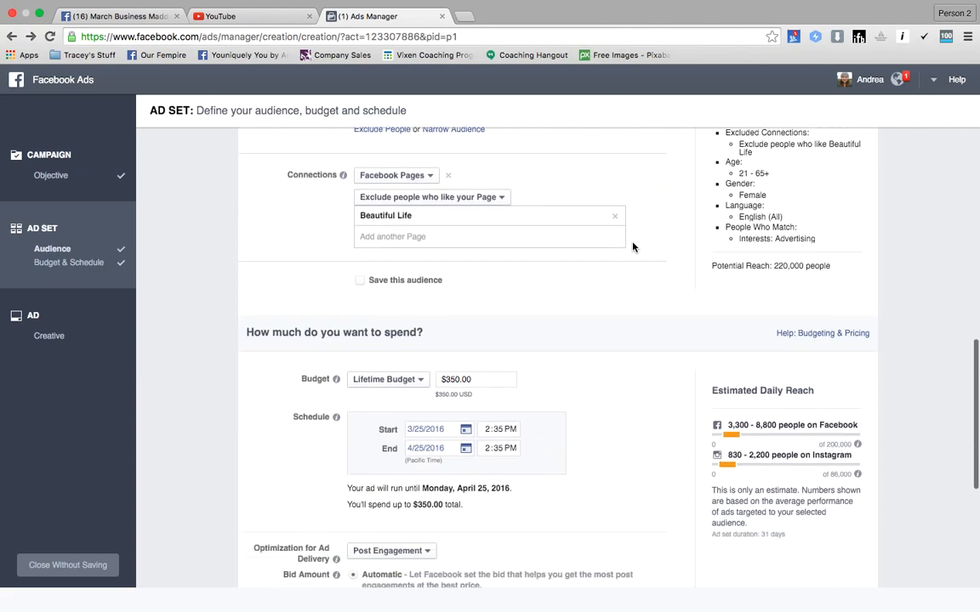
{"action": "right_click", "coordinate": [633, 248]}
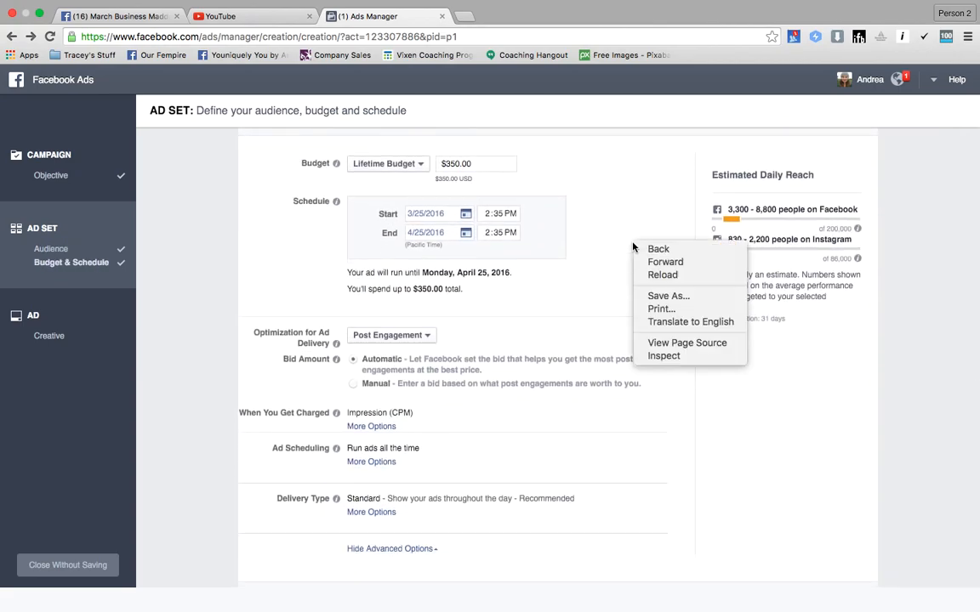
{"action": "left_click", "coordinate": [689, 413]}
{"action": "scroll", "coordinate": [639, 263], "scroll_direction": "down", "scroll_amount": 2}
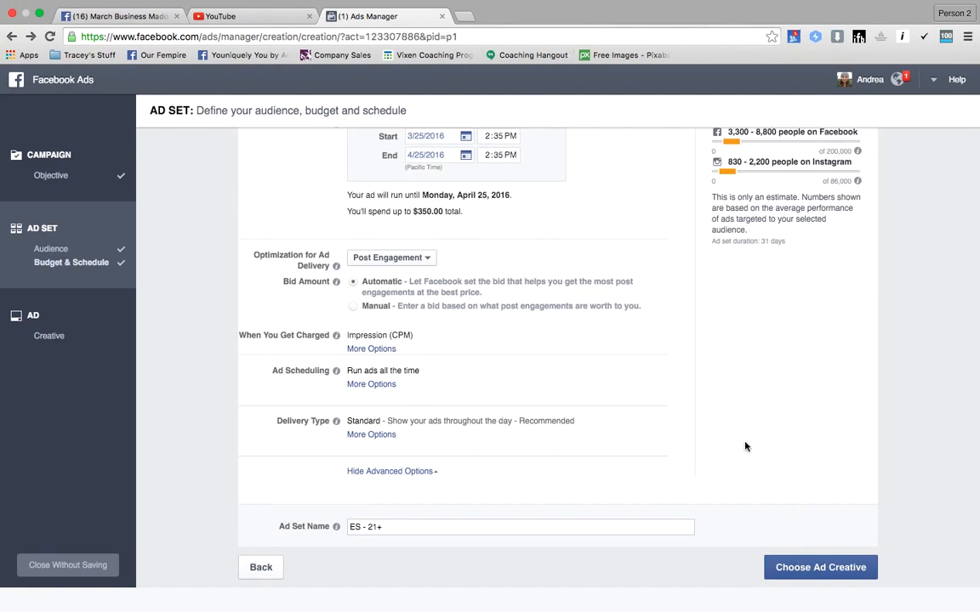
Continue to the ad creative and remove the Desktop News Feed placement from the boosted post
{"action": "left_click", "coordinate": [841, 572]}
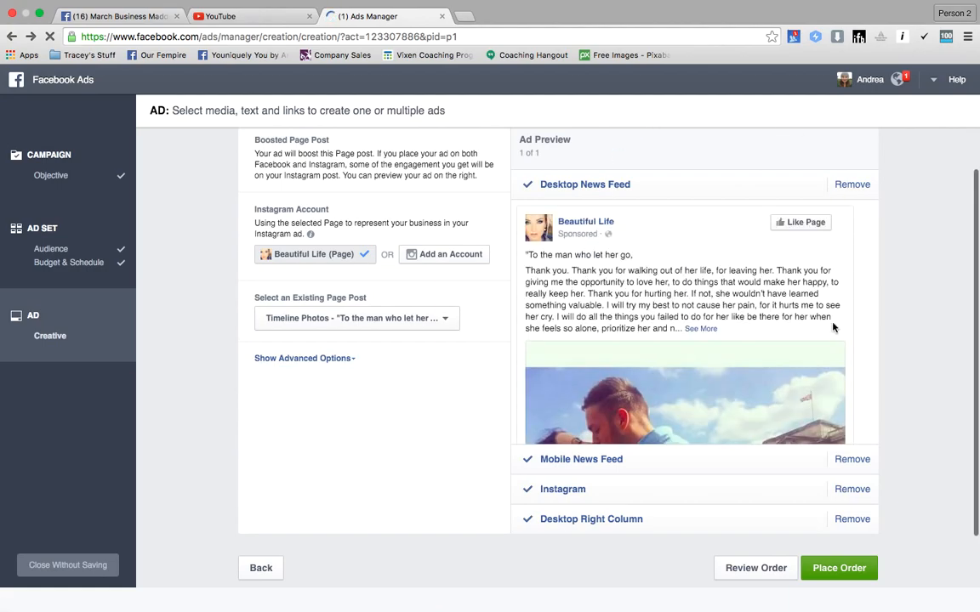
{"action": "left_click", "coordinate": [858, 186]}
{"action": "scroll", "coordinate": [691, 544], "scroll_direction": "down", "scroll_amount": 1}
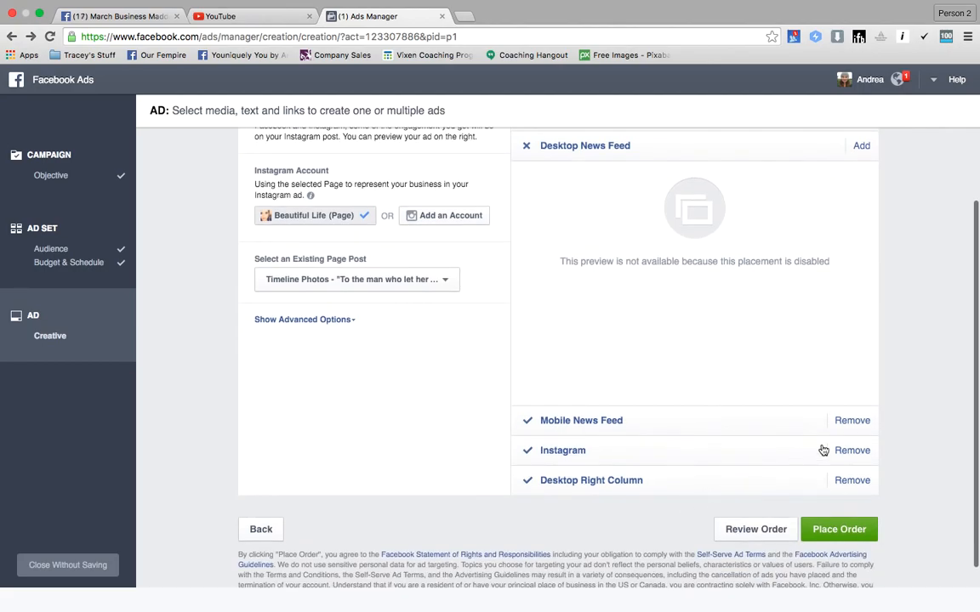
Try removing the Desktop Right Column placement, expand its preview, and add the placement back
{"action": "left_click", "coordinate": [853, 480]}
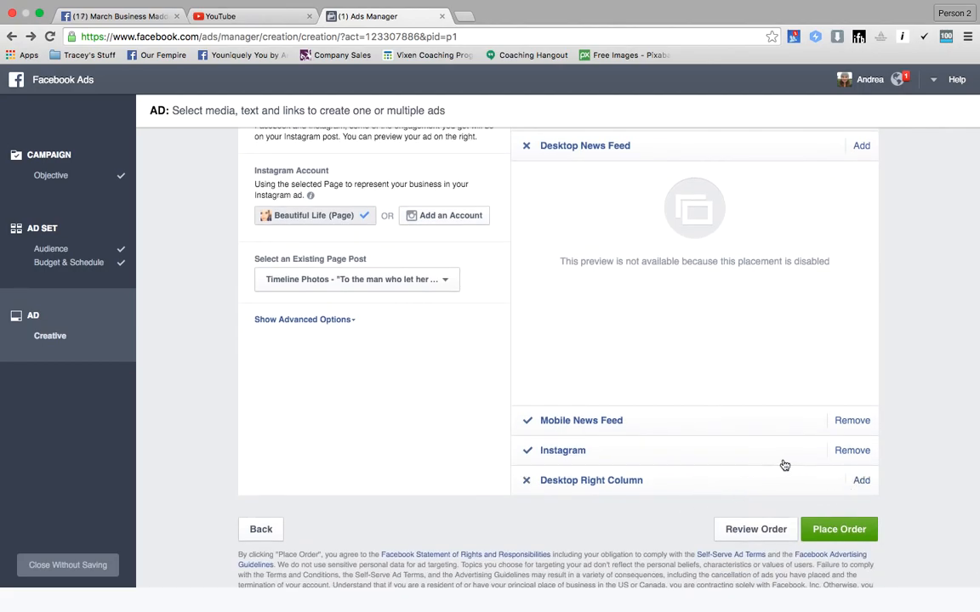
{"action": "left_click", "coordinate": [693, 480]}
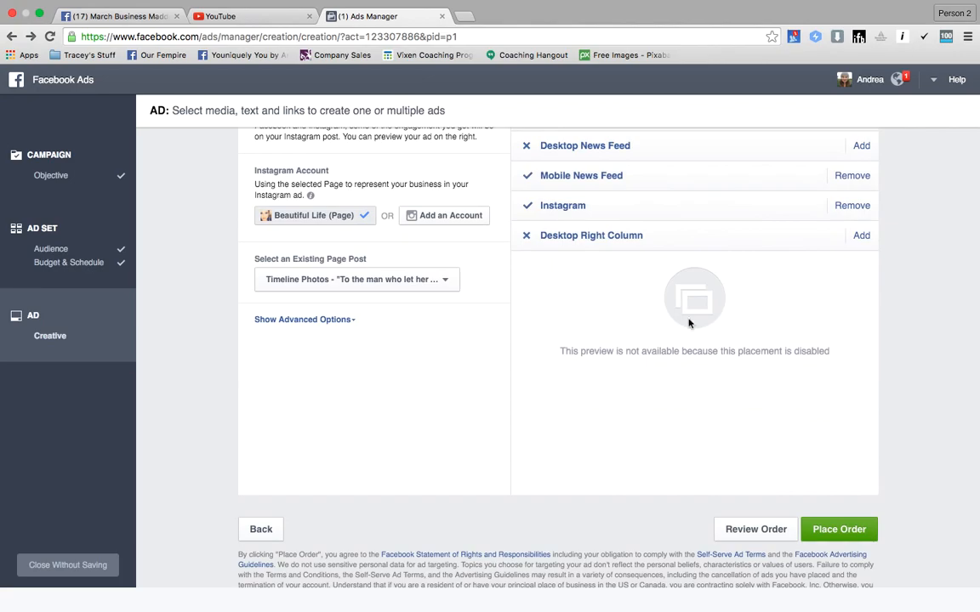
{"action": "left_click", "coordinate": [861, 236]}
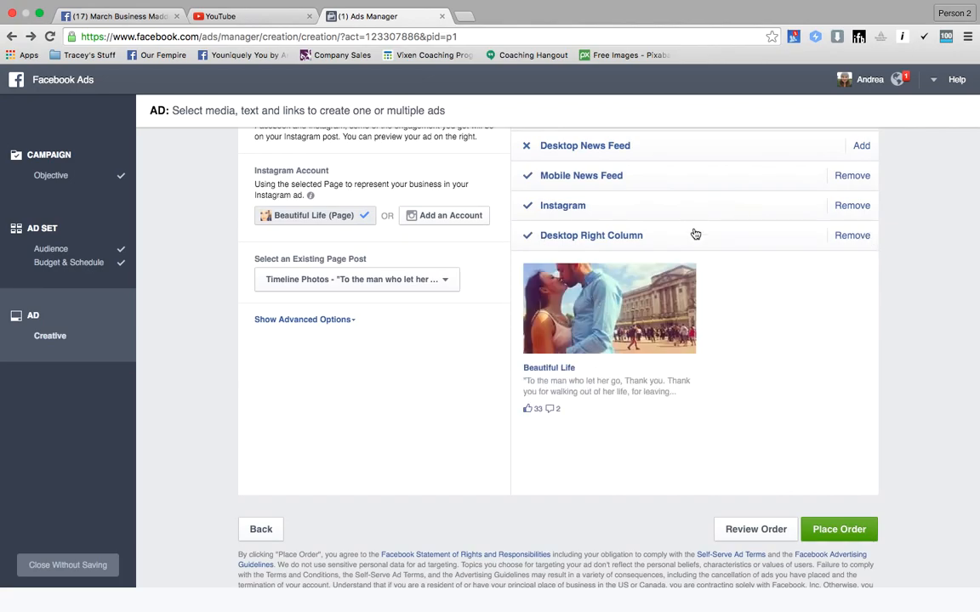
Preview the ad in the Instagram and Mobile News Feed placements, and place the order
{"action": "left_click", "coordinate": [645, 213]}
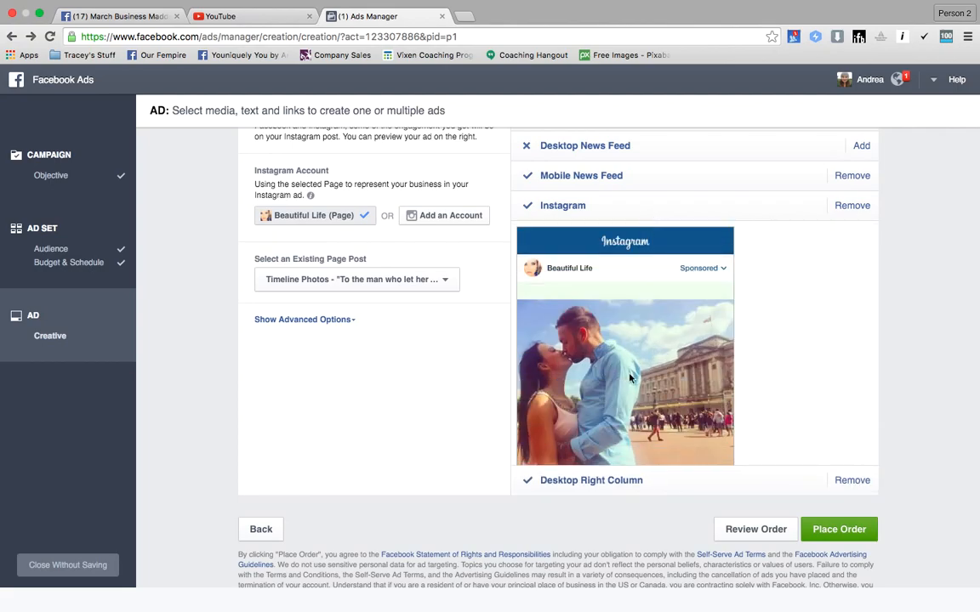
{"action": "scroll", "coordinate": [630, 378], "scroll_direction": "down", "scroll_amount": 3}
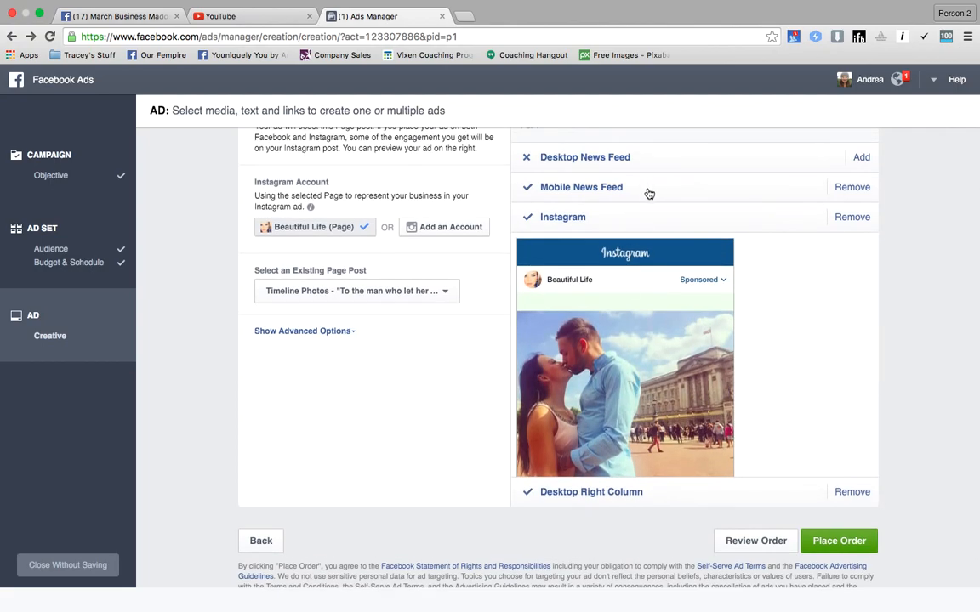
{"action": "left_click", "coordinate": [649, 192]}
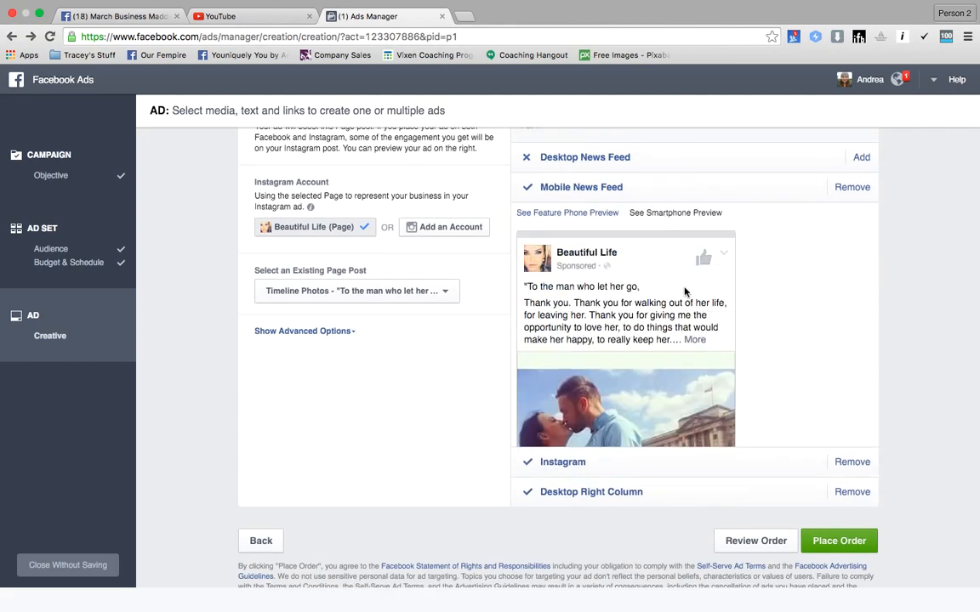
{"action": "scroll", "coordinate": [616, 257], "scroll_direction": "down", "scroll_amount": 1}
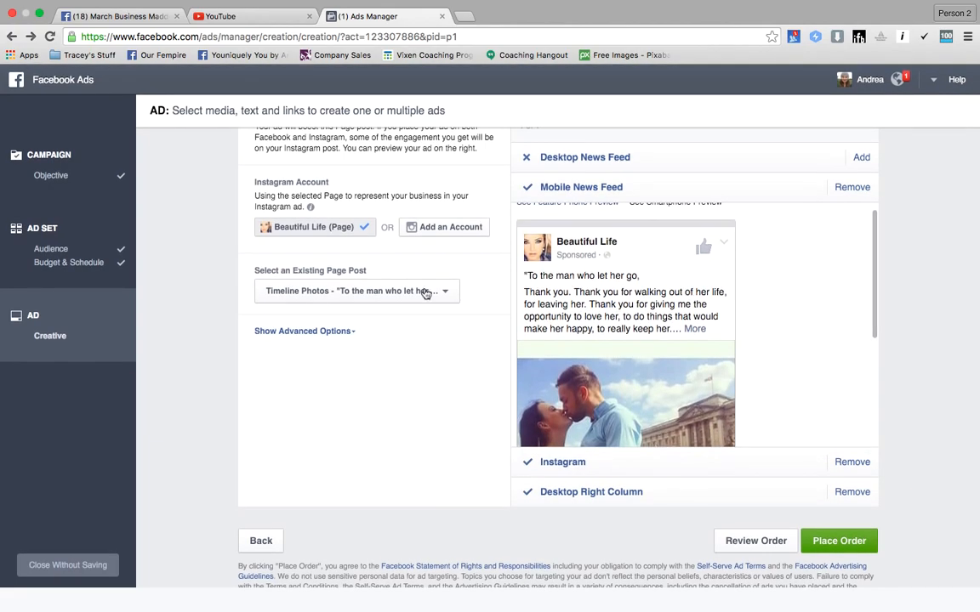
{"action": "scroll", "coordinate": [426, 293], "scroll_direction": "up", "scroll_amount": 2}
{"action": "scroll", "coordinate": [511, 468], "scroll_direction": "down", "scroll_amount": 3}
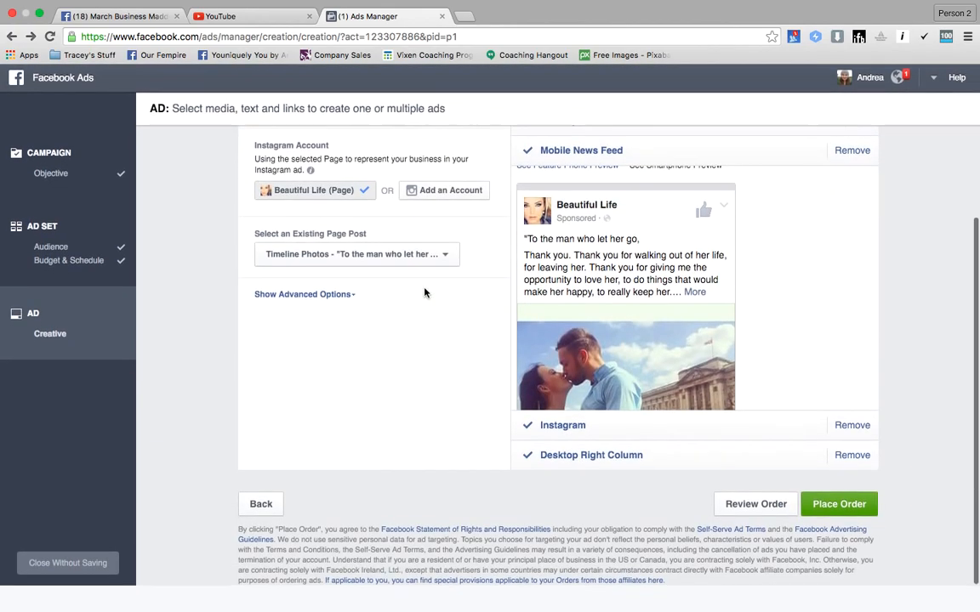
{"action": "left_click", "coordinate": [840, 507]}
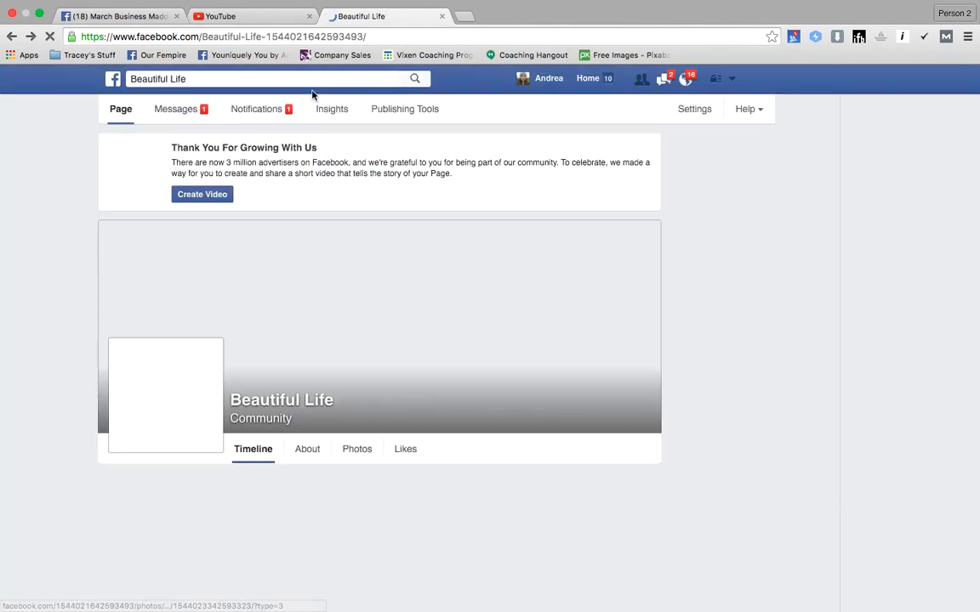
Examine the Beautiful Life Page's timeline posts for their reach and boost status, along with the weekly Page statistics
{"action": "scroll", "coordinate": [449, 329], "scroll_direction": "down", "scroll_amount": 3}
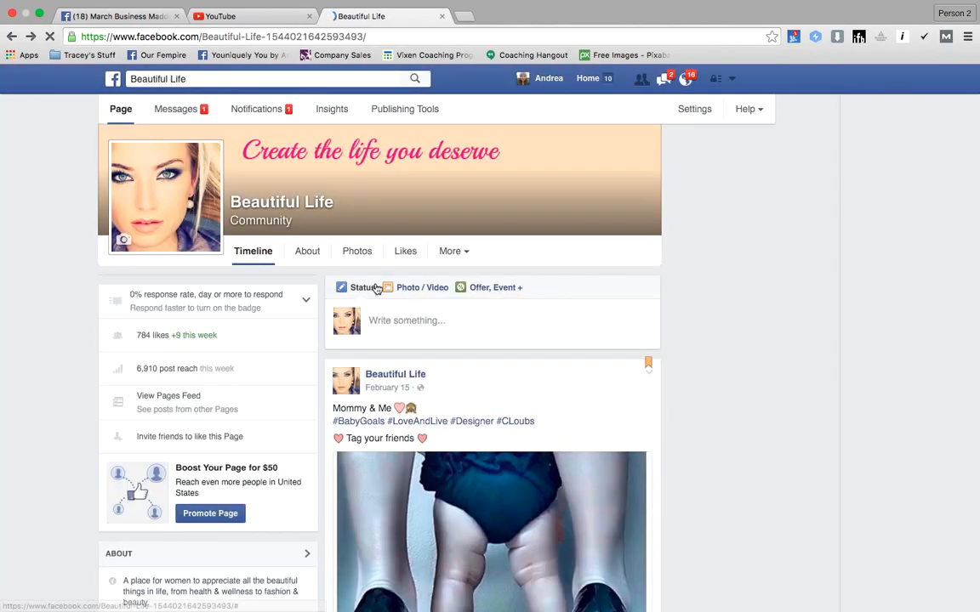
{"action": "scroll", "coordinate": [375, 287], "scroll_direction": "down", "scroll_amount": 2}
{"action": "scroll", "coordinate": [375, 288], "scroll_direction": "down", "scroll_amount": 15}
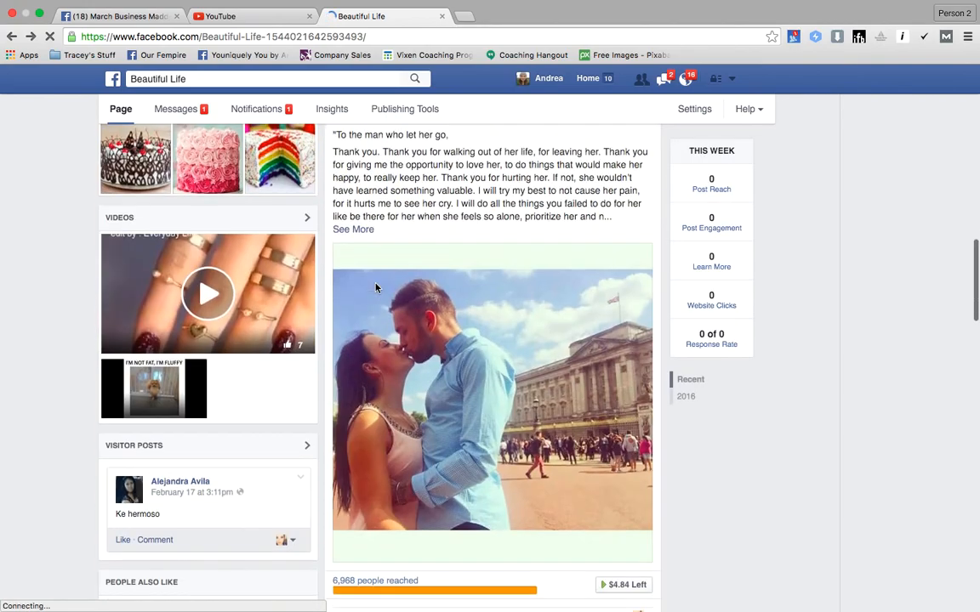
{"action": "scroll", "coordinate": [377, 290], "scroll_direction": "down", "scroll_amount": 3}
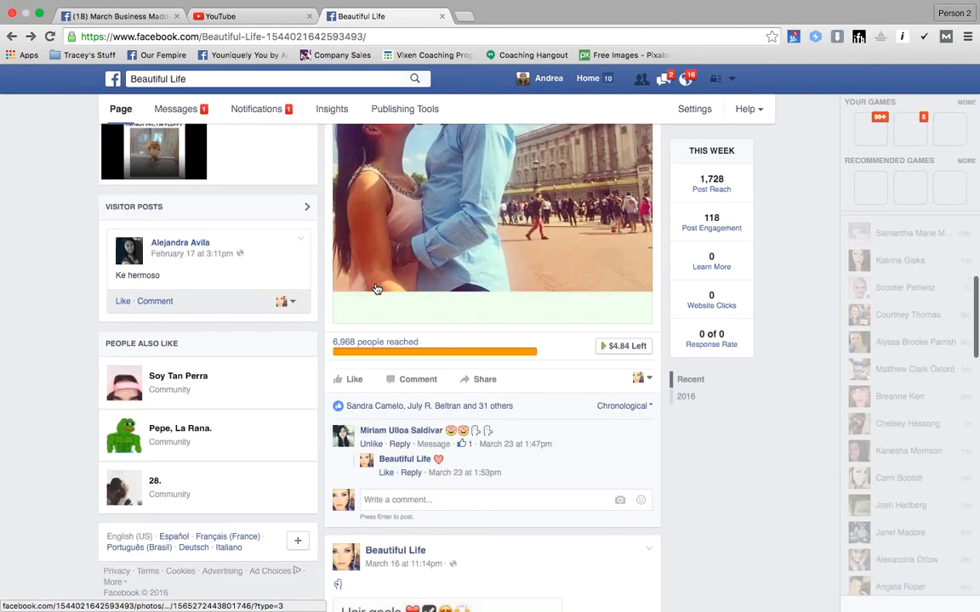
{"action": "scroll", "coordinate": [377, 289], "scroll_direction": "up", "scroll_amount": 15}
{"action": "scroll", "coordinate": [377, 290], "scroll_direction": "down", "scroll_amount": 10}
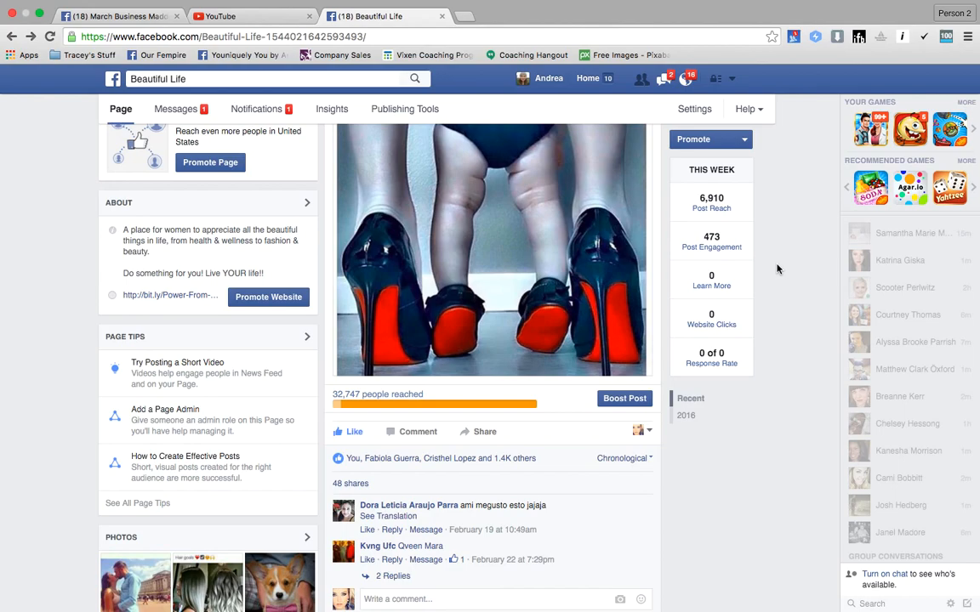
{"action": "mouse_move", "coordinate": [858, 10]}
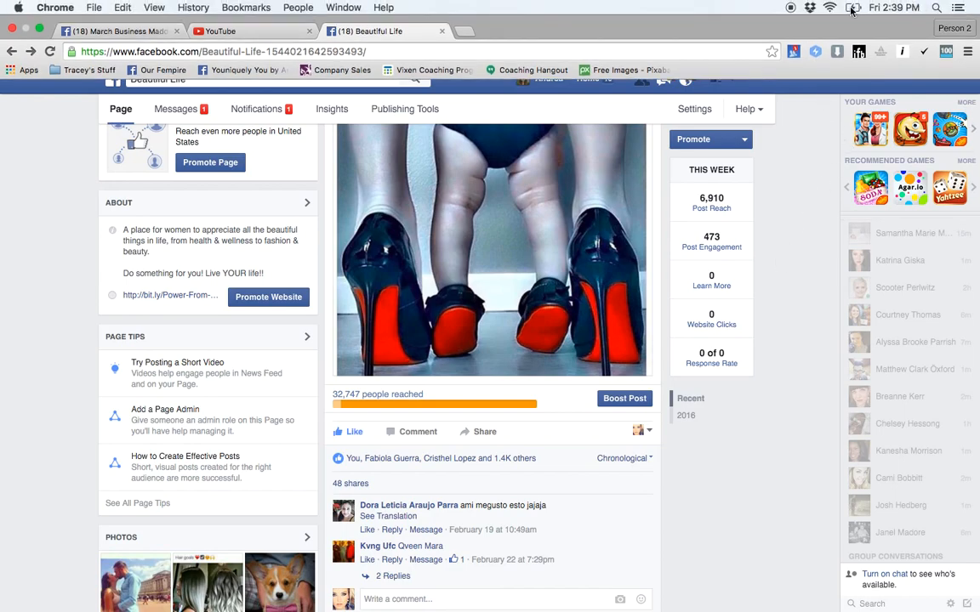